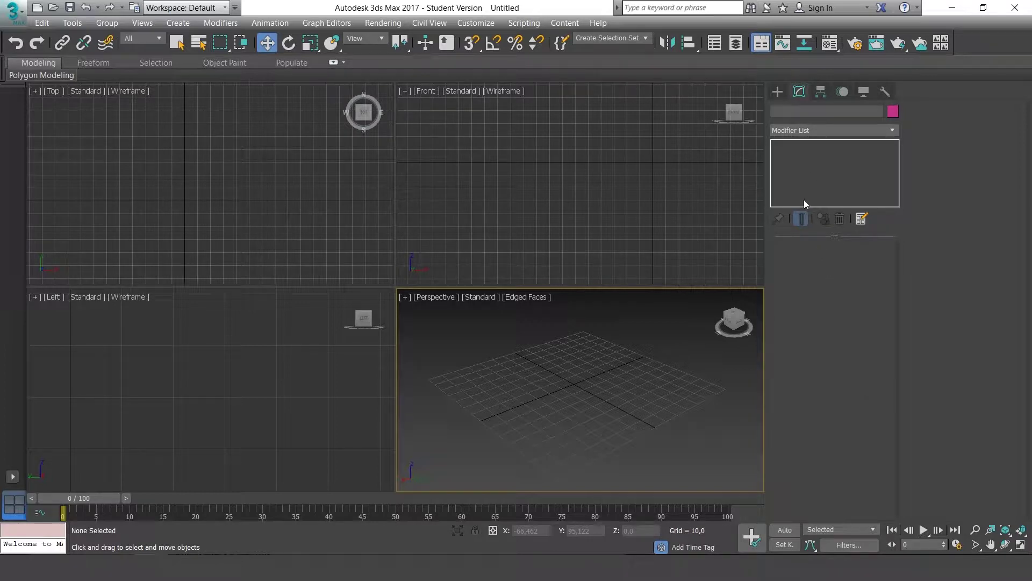
- Show the Shapes category with its Splines object types (Line, Rectangle, Circle) in the Create panel
{"action": "left_click", "coordinate": [779, 92]}
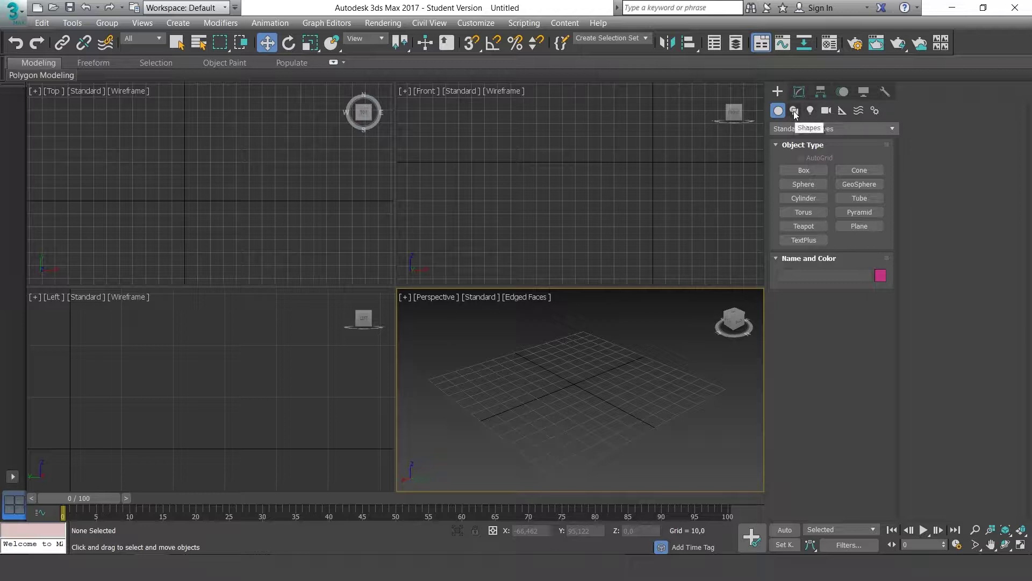
{"action": "left_click", "coordinate": [793, 111]}
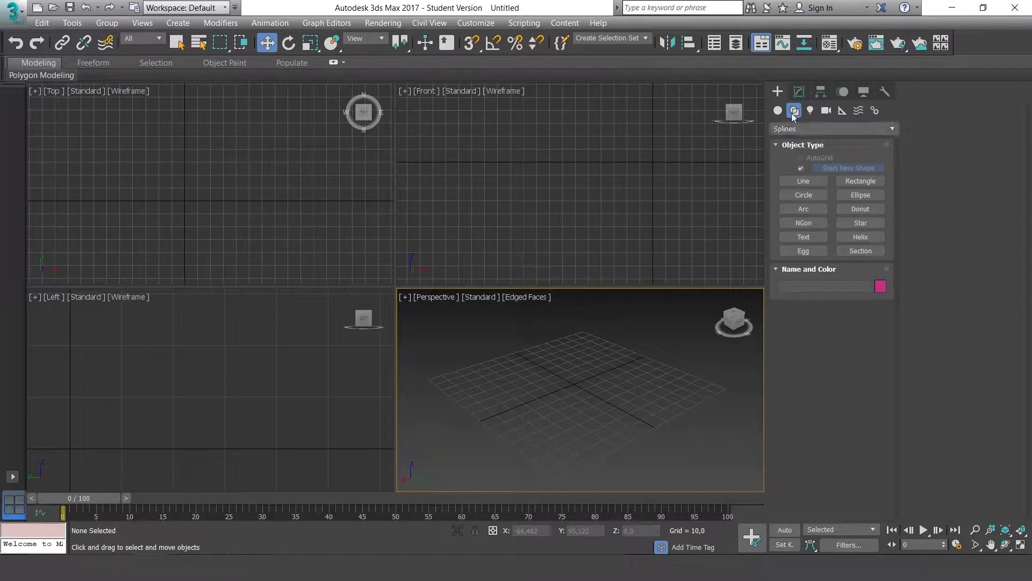
{"action": "left_click", "coordinate": [843, 128]}
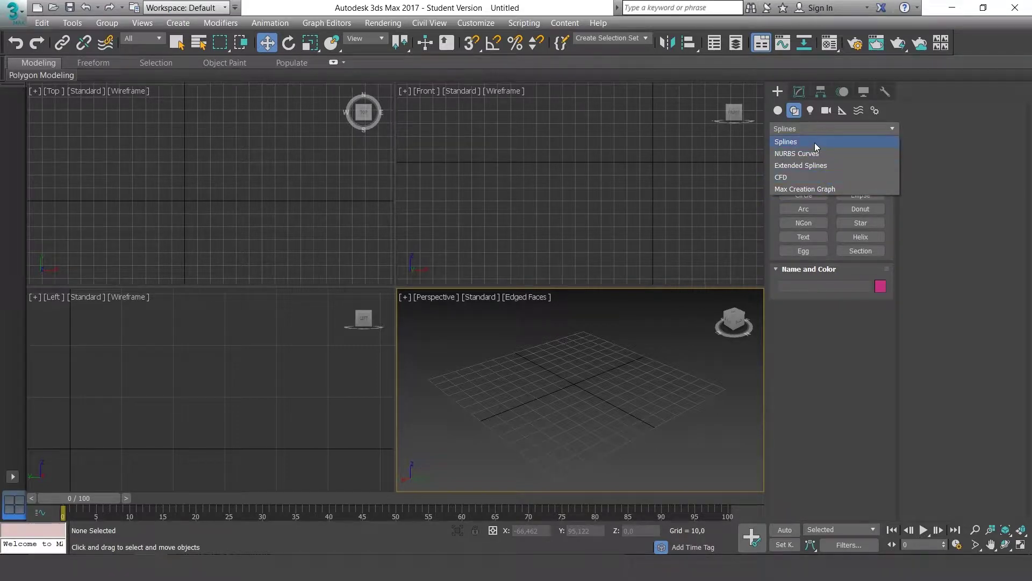
- Orbit the Perspective view and draw a circle at the front right of the grid
{"action": "left_click", "coordinate": [814, 128]}
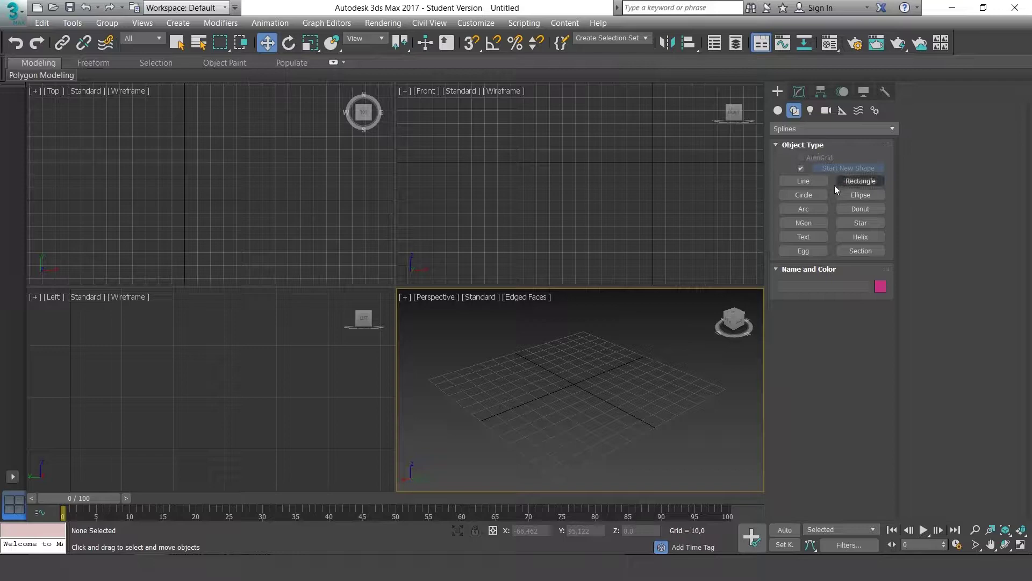
{"action": "middle_click_drag", "start_coordinate": [640, 363], "coordinate": [746, 254], "text": "alt"}
{"action": "left_click", "coordinate": [802, 198]}
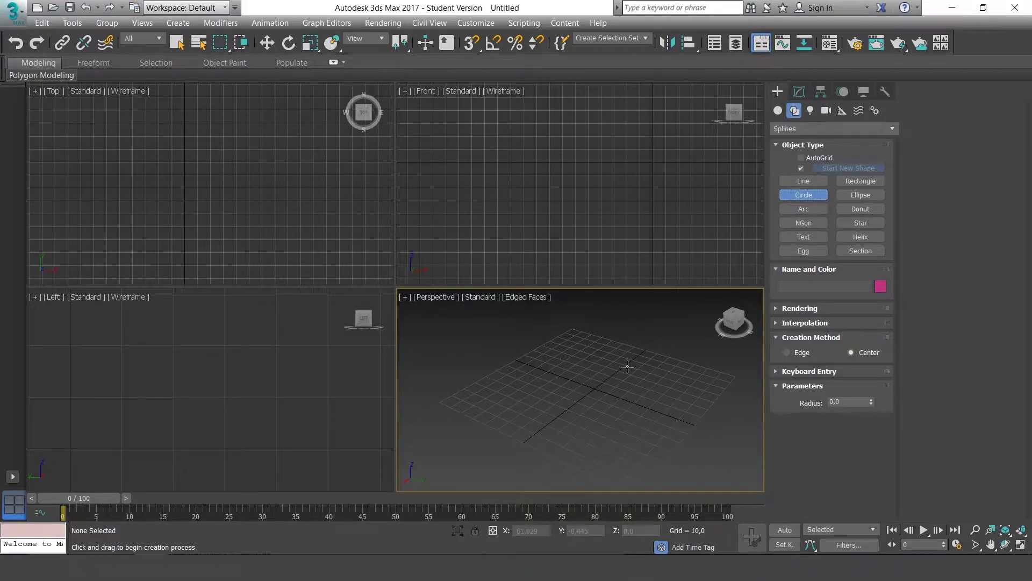
{"action": "left_click_drag", "start_coordinate": [675, 438], "coordinate": [724, 425]}
- Draw an arc, then a rectangle (Length 39,441, Width 29,208) near the grid centre
{"action": "left_click", "coordinate": [812, 209]}
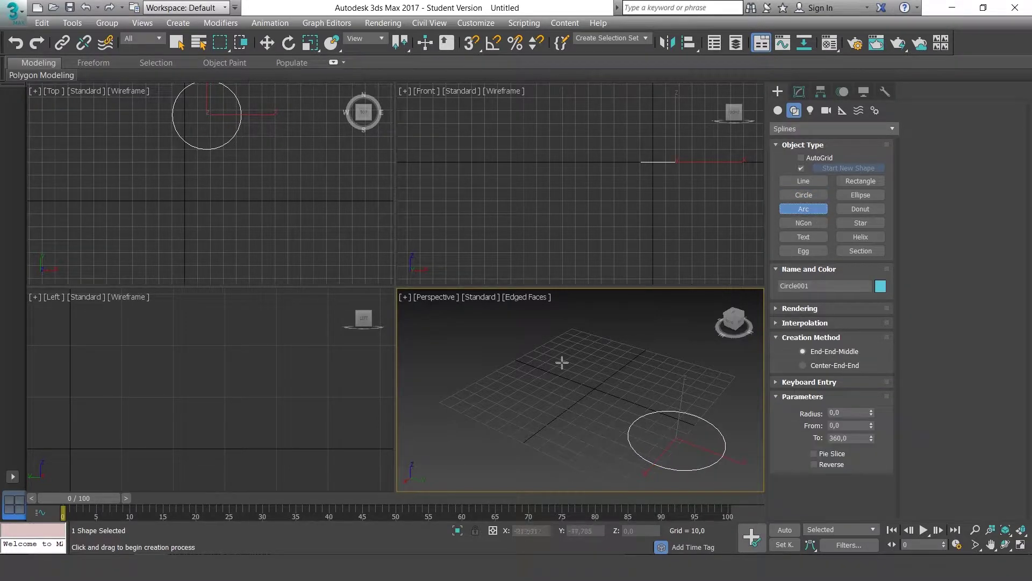
{"action": "left_click_drag", "start_coordinate": [524, 401], "coordinate": [534, 449]}
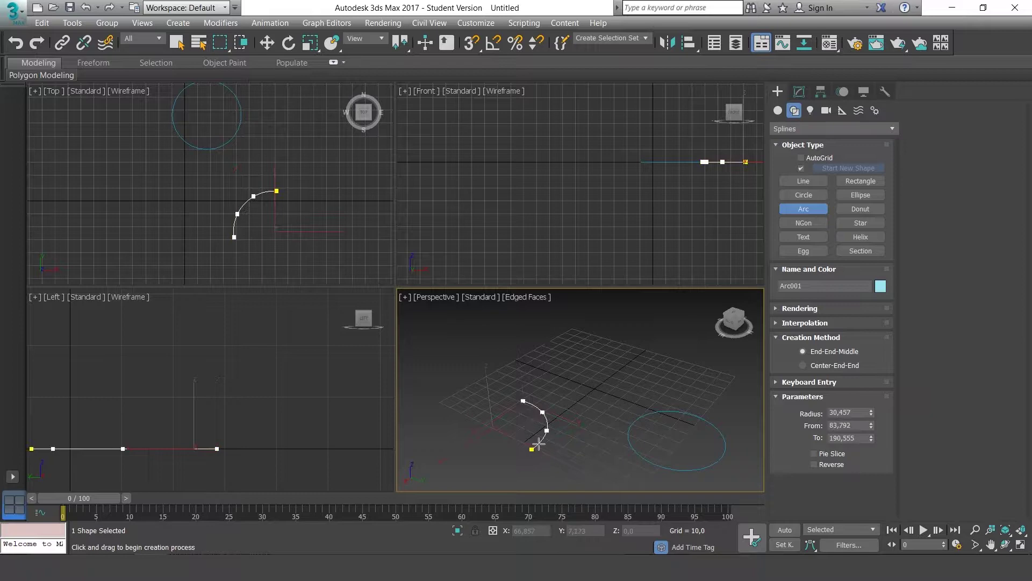
{"action": "left_click", "coordinate": [551, 425]}
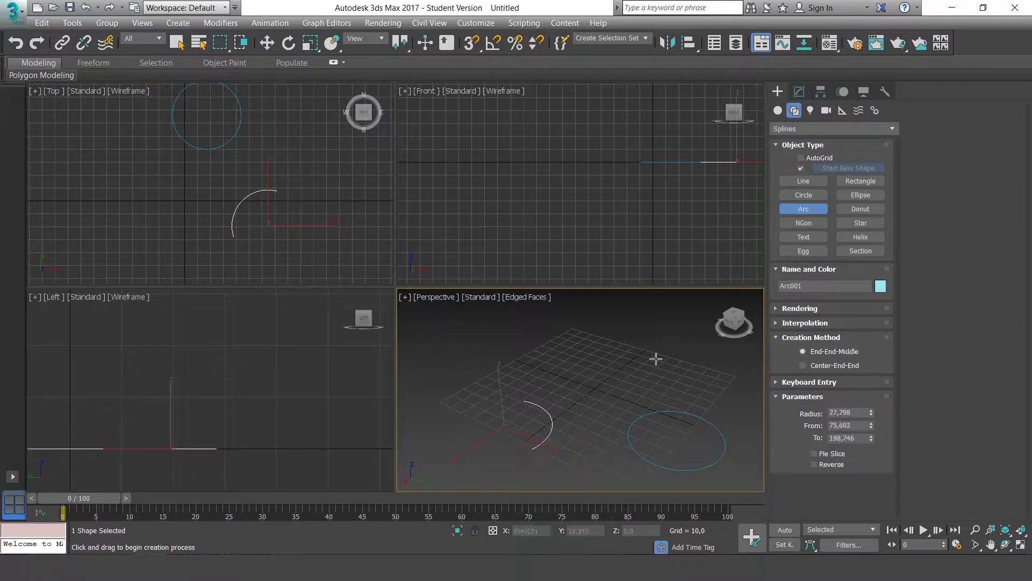
{"action": "left_click", "coordinate": [854, 181]}
{"action": "left_click_drag", "start_coordinate": [574, 369], "coordinate": [595, 401]}
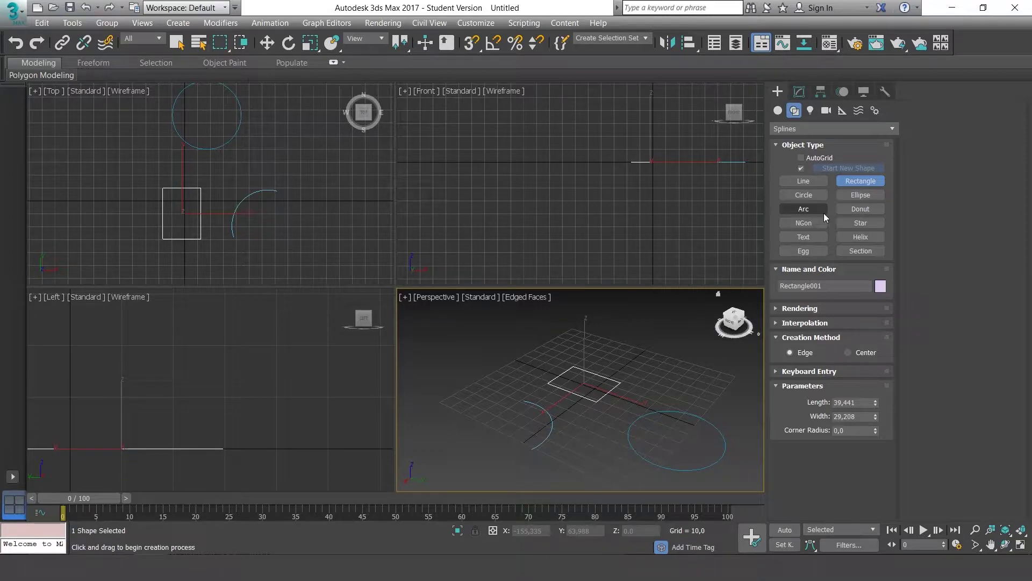
{"action": "left_click", "coordinate": [267, 43]}
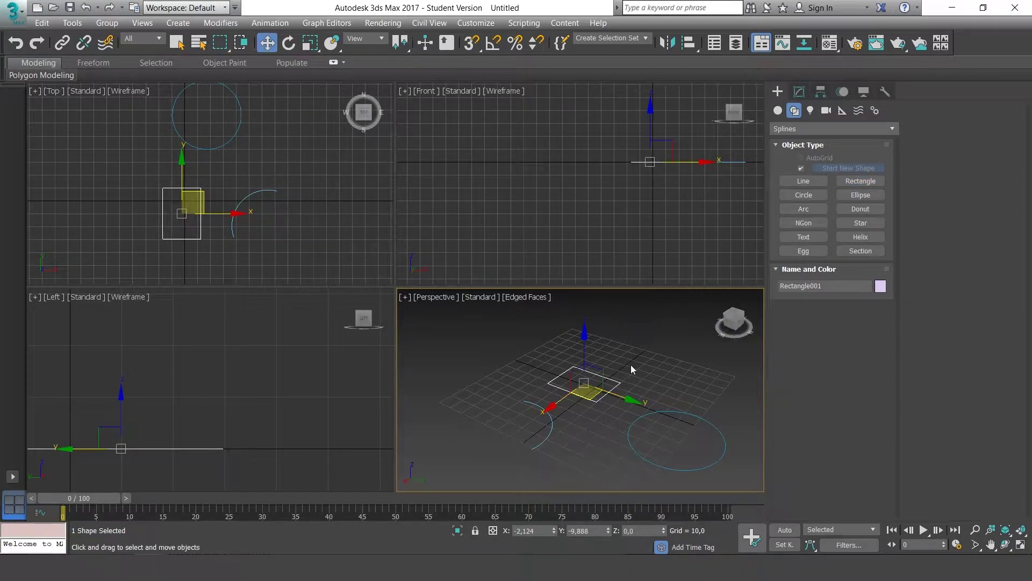
{"action": "left_click", "coordinate": [676, 412]}
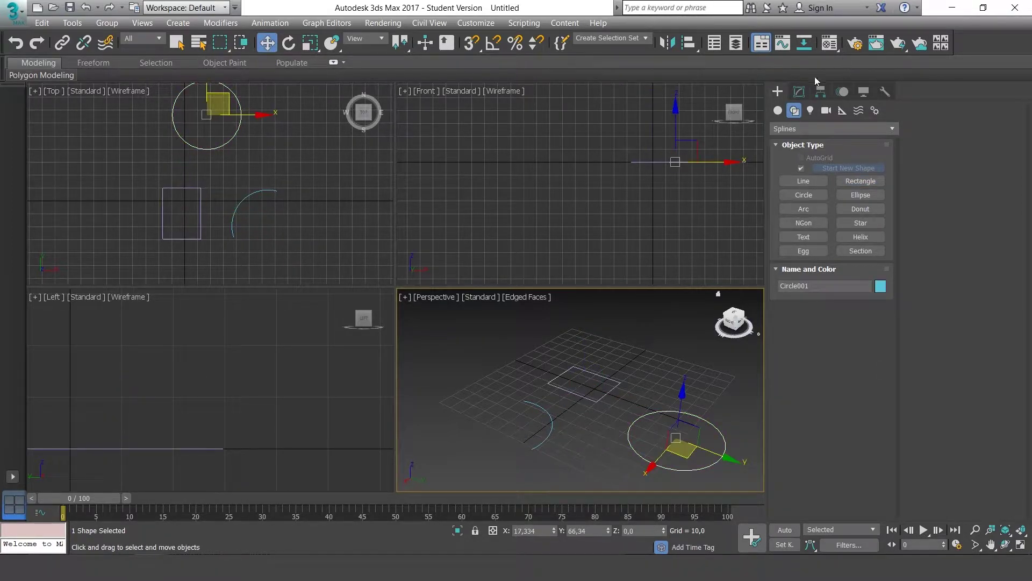
{"action": "left_click", "coordinate": [801, 92]}
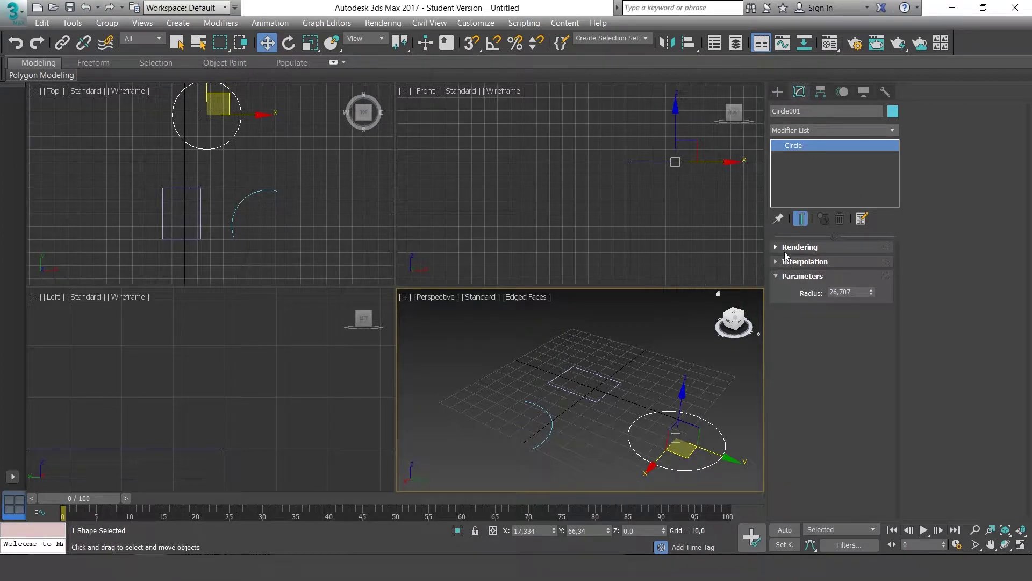
{"action": "left_click", "coordinate": [599, 373]}
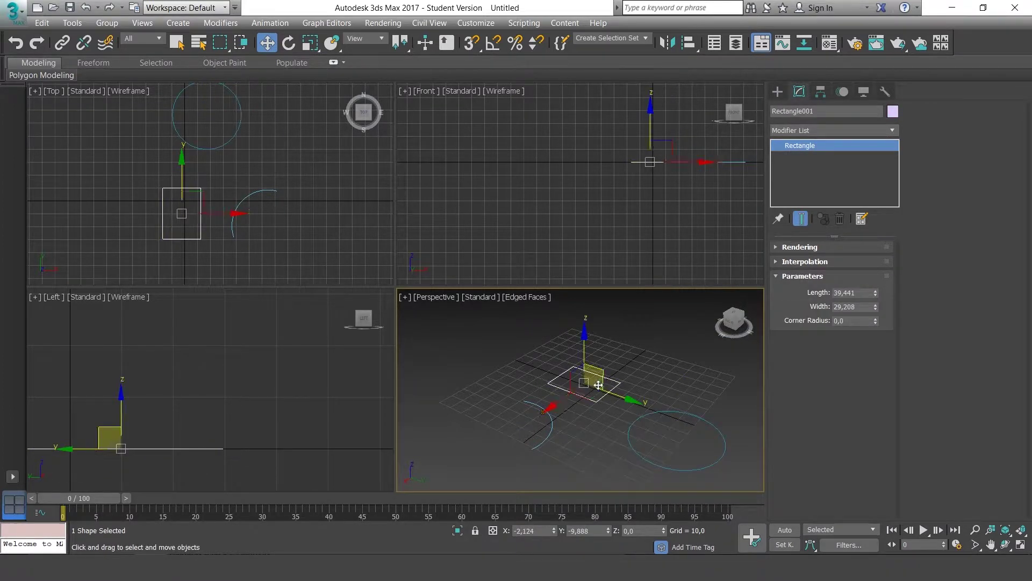
{"action": "left_click", "coordinate": [551, 423]}
{"action": "left_click", "coordinate": [594, 401]}
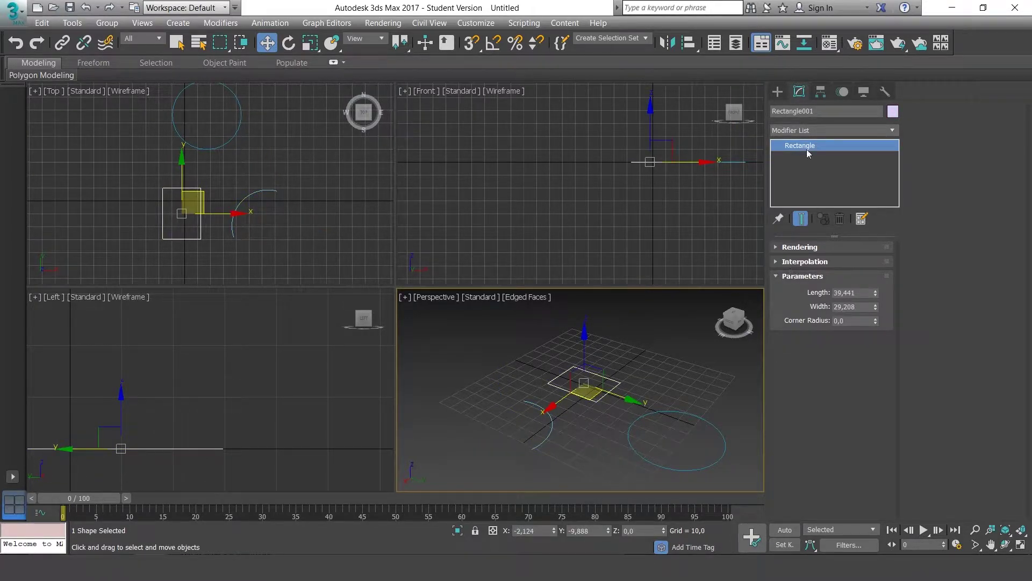
{"action": "left_click", "coordinate": [785, 94]}
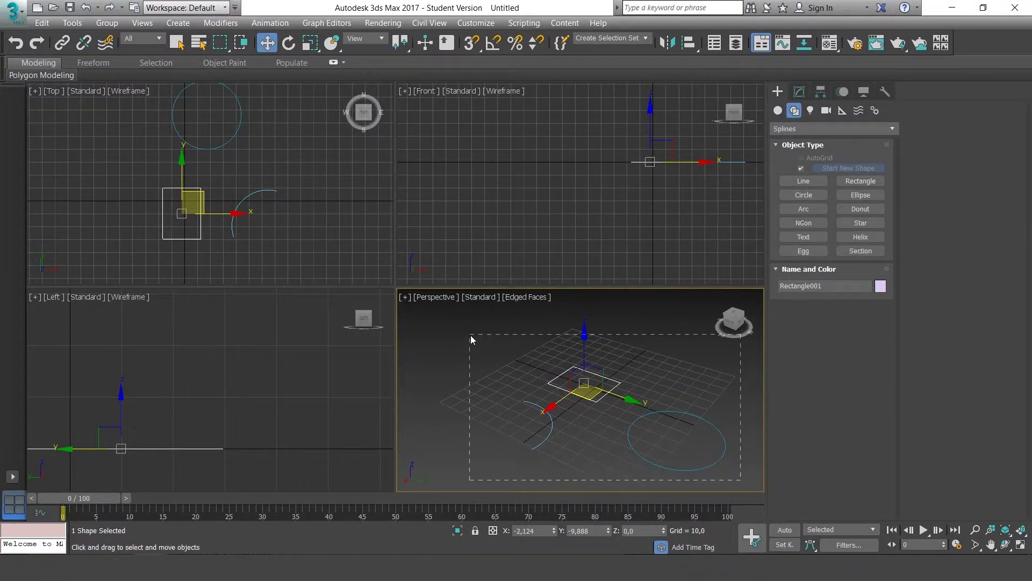
- Delete all three shapes, start Line creation, and enlarge and pan the Top viewport
{"action": "left_click_drag", "start_coordinate": [469, 334], "coordinate": [470, 335]}
{"action": "key", "text": "Delete"}
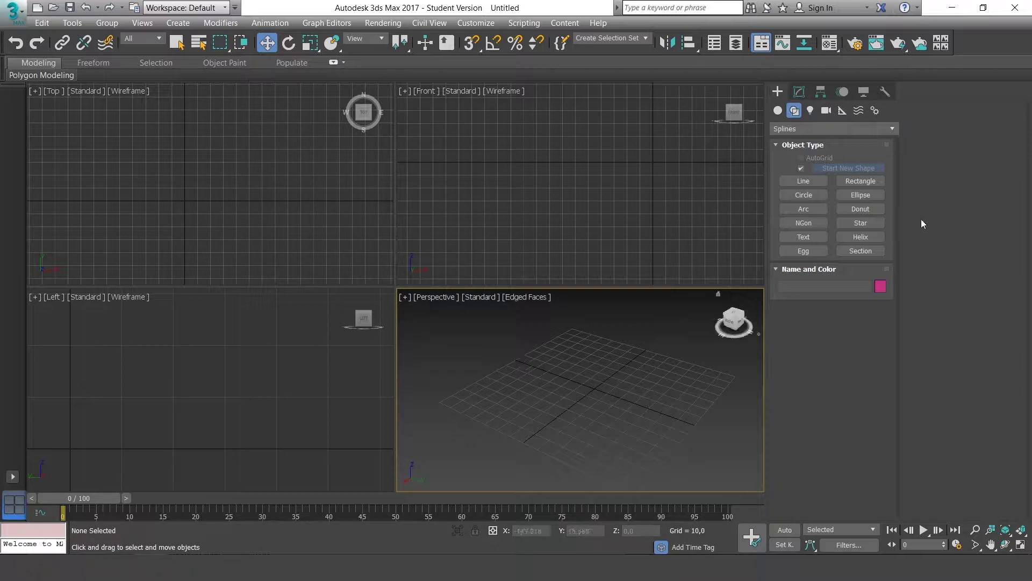
{"action": "left_click", "coordinate": [809, 183]}
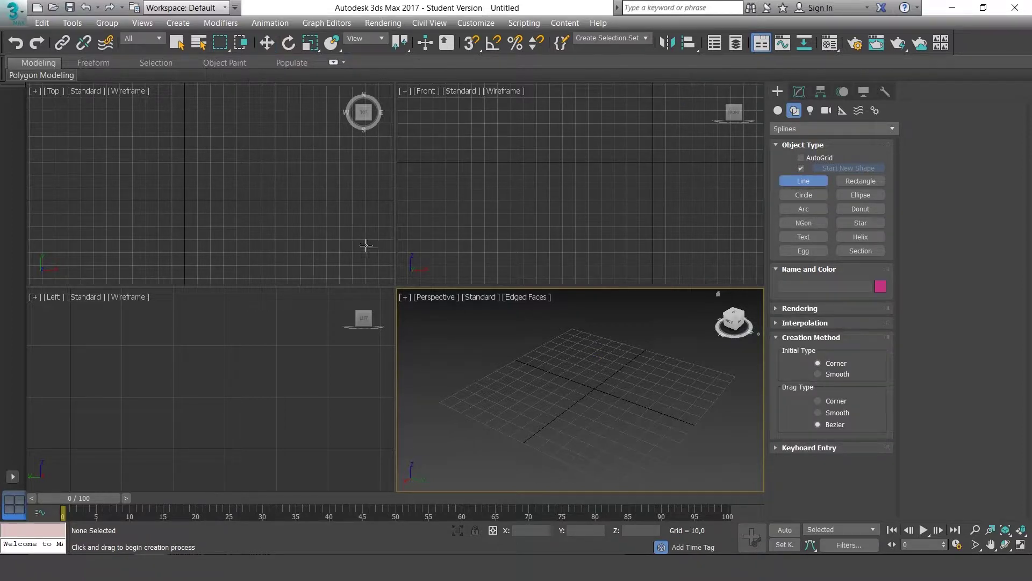
{"action": "left_click", "coordinate": [232, 190]}
{"action": "scroll", "coordinate": [272, 177], "scroll_direction": "down", "scroll_amount": 5}
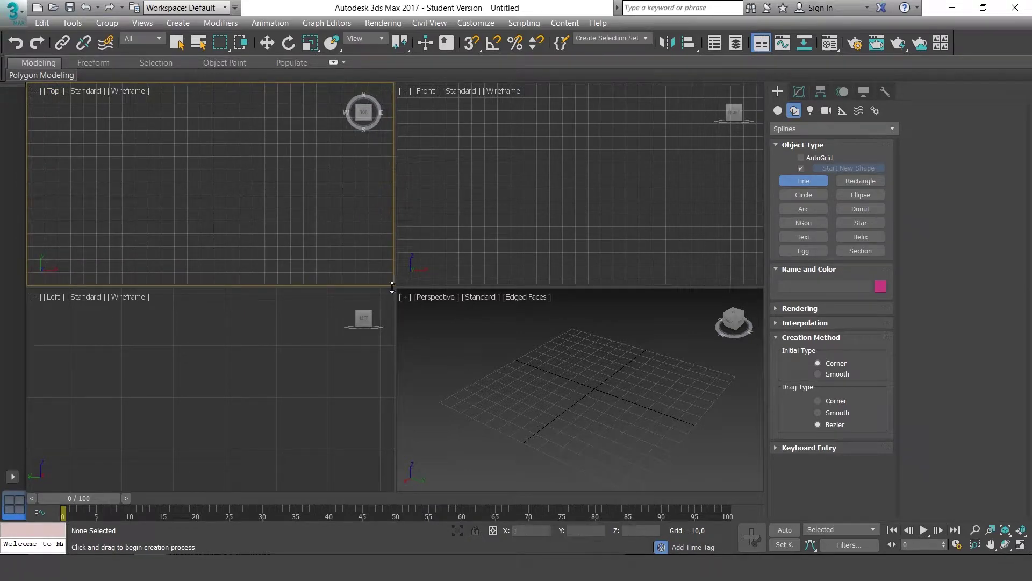
{"action": "left_click_drag", "start_coordinate": [395, 285], "coordinate": [472, 329]}
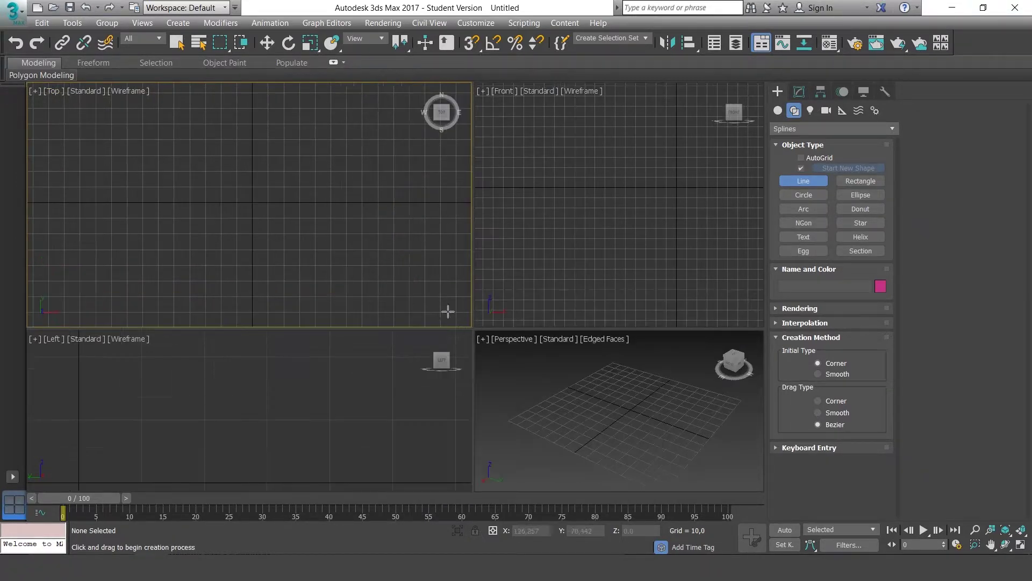
{"action": "middle_click_drag", "start_coordinate": [277, 215], "coordinate": [261, 215]}
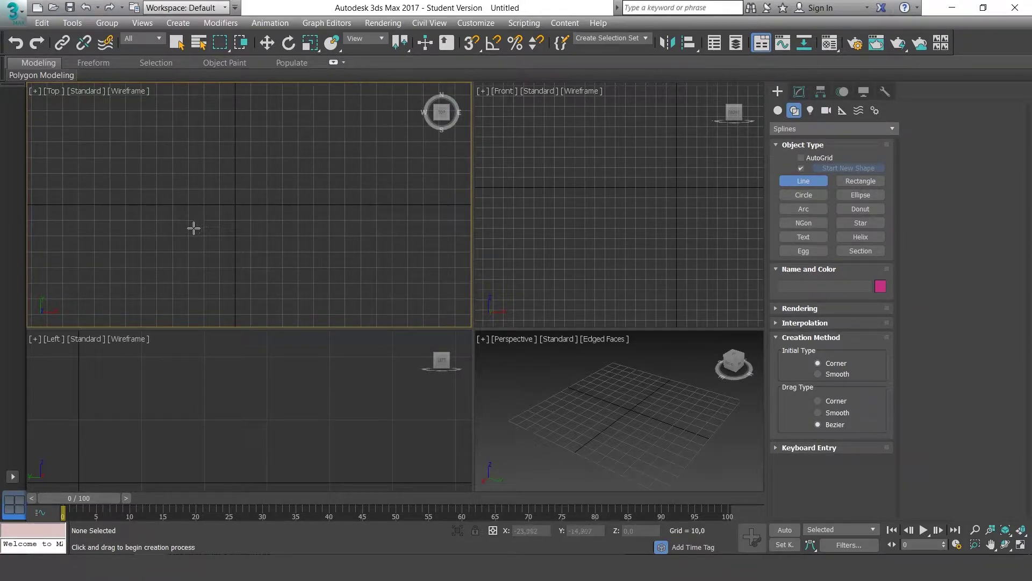
- Draw Line001 in the Top view: a horizontal straight segment bending up into a Bezier curve
{"action": "left_click", "coordinate": [166, 230]}
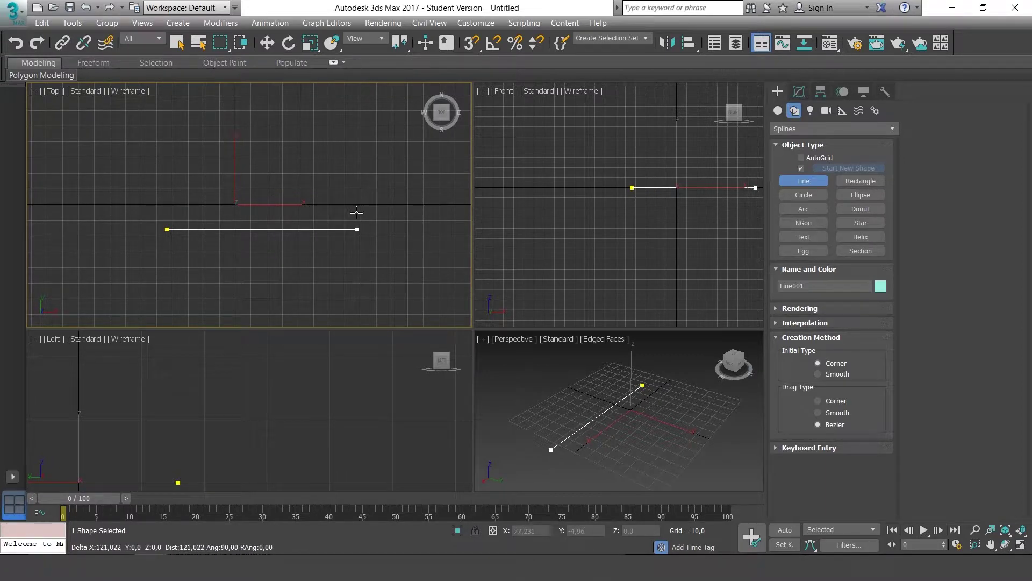
{"action": "left_click", "coordinate": [357, 228]}
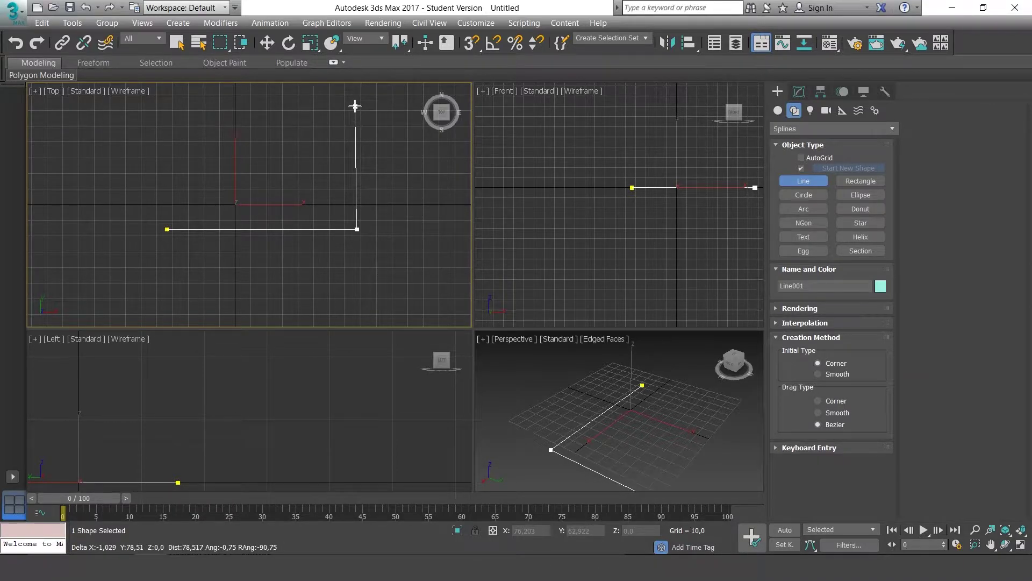
{"action": "left_click_drag", "start_coordinate": [355, 106], "coordinate": [305, 86]}
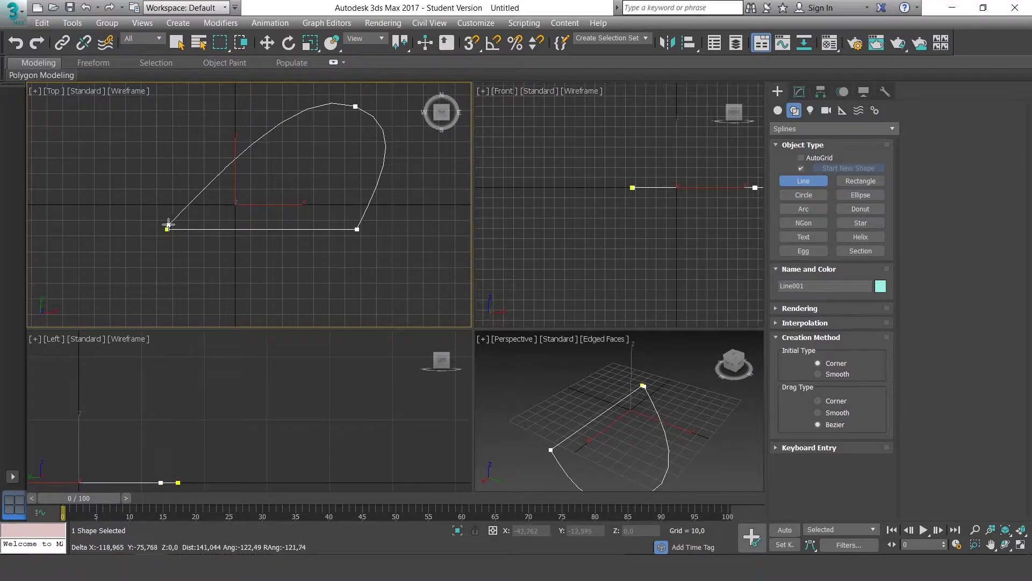
{"action": "right_click", "coordinate": [177, 158]}
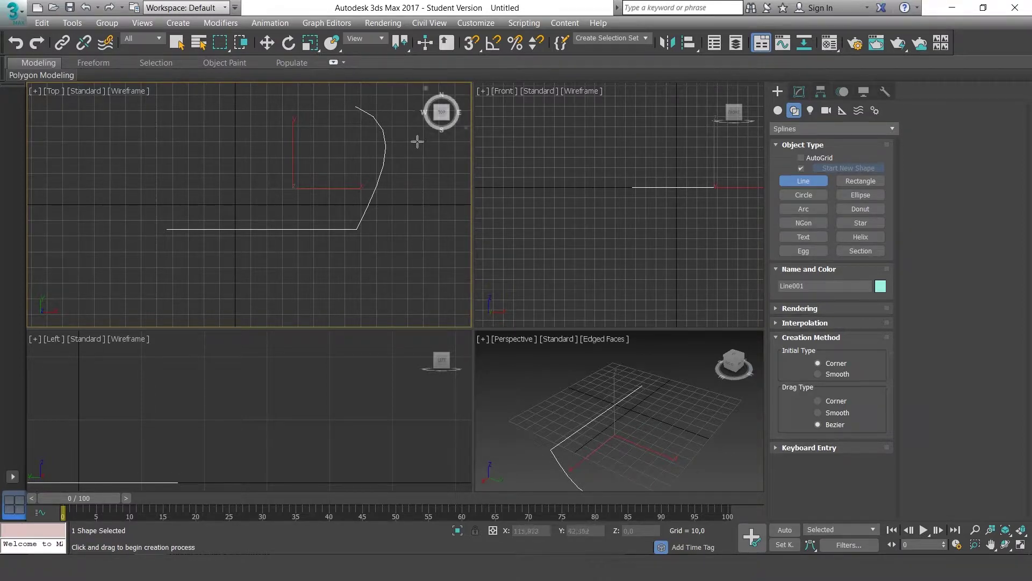
{"action": "middle_click_drag", "start_coordinate": [408, 164], "coordinate": [403, 166]}
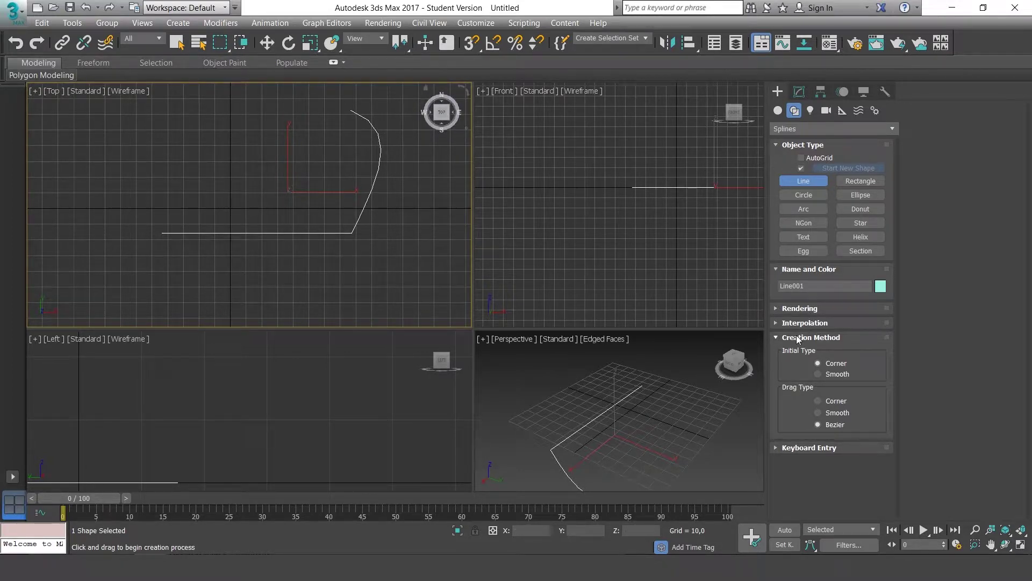
- Turn on Enable In Renderer and Enable In Viewport in Line001's Rendering rollout
{"action": "left_click", "coordinate": [799, 338]}
{"action": "left_click", "coordinate": [799, 309]}
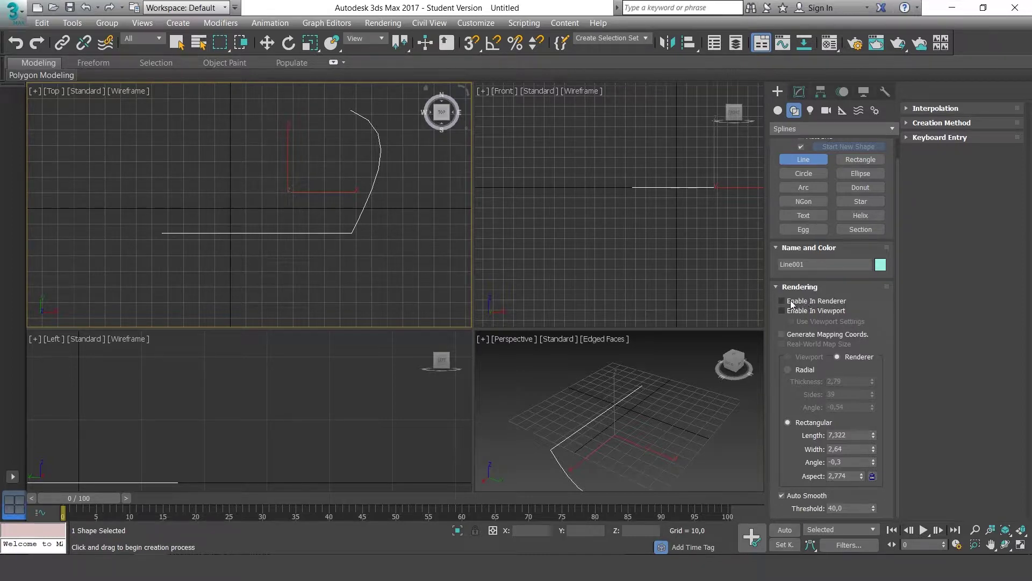
{"action": "left_click", "coordinate": [782, 301]}
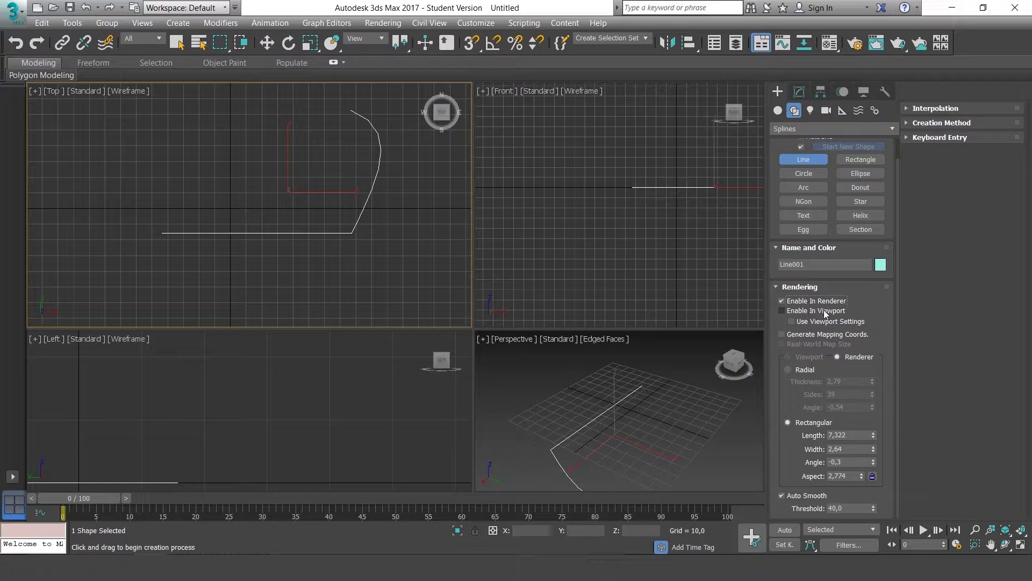
{"action": "left_click", "coordinate": [783, 311]}
{"action": "middle_click_drag", "start_coordinate": [665, 432], "coordinate": [664, 414]}
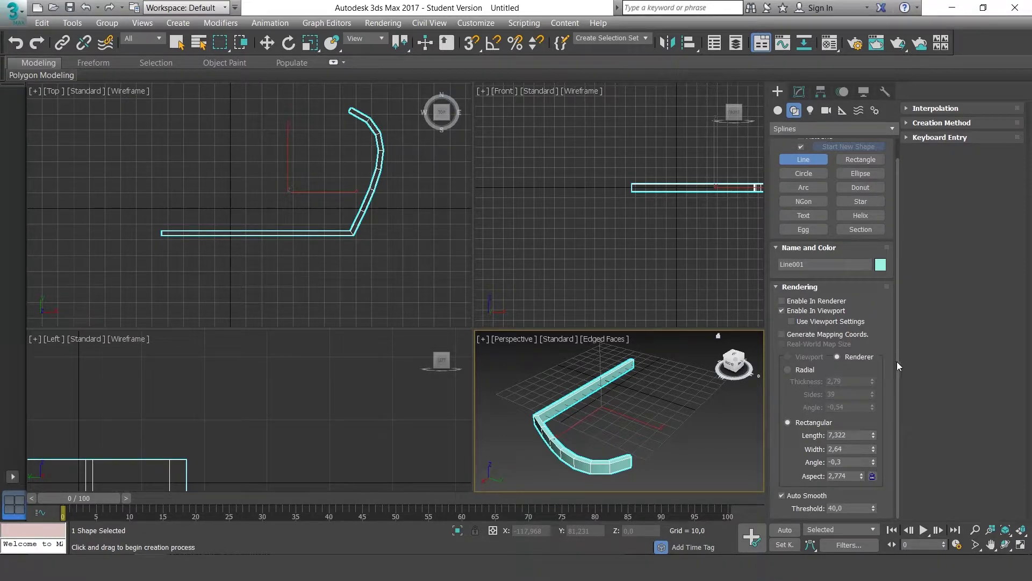
- Switch the spline's rendering profile to Radial and increase its Thickness and Sides
{"action": "left_click", "coordinate": [806, 370]}
{"action": "scroll", "coordinate": [596, 464], "scroll_direction": "up", "scroll_amount": 5}
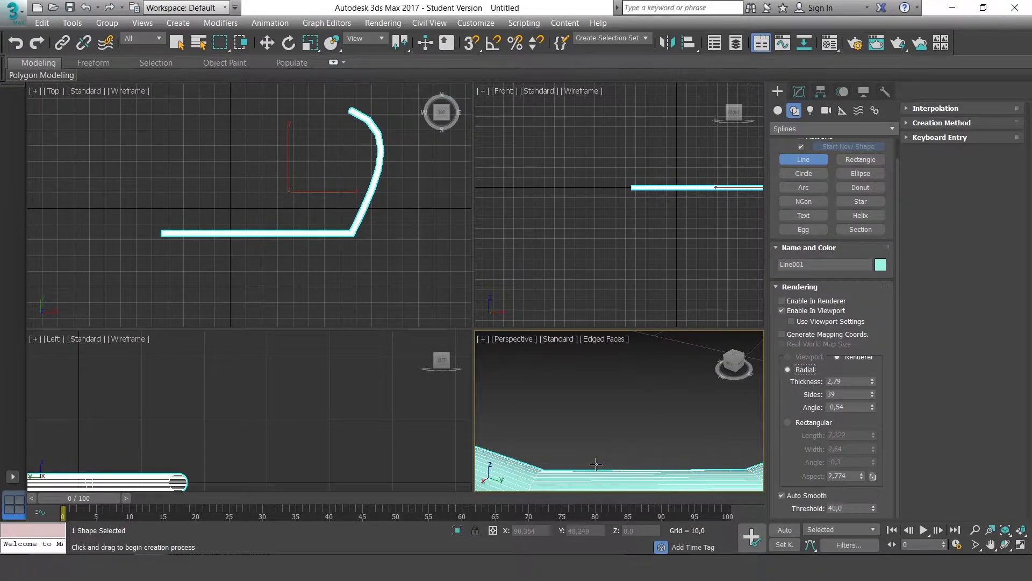
{"action": "middle_click_drag", "start_coordinate": [596, 464], "coordinate": [615, 429], "text": "alt"}
{"action": "scroll", "coordinate": [592, 442], "scroll_direction": "down", "scroll_amount": 5}
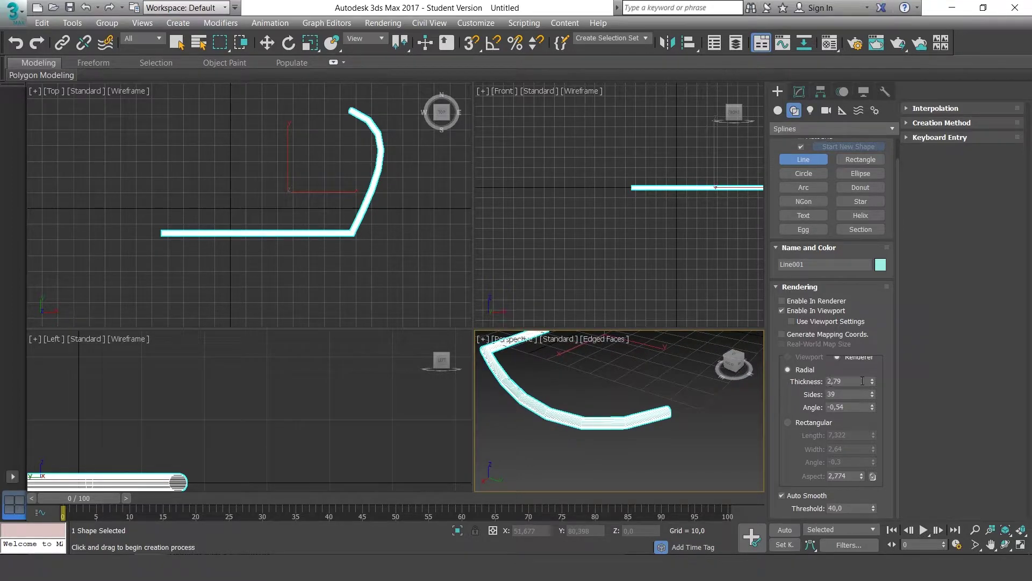
{"action": "left_click_drag", "start_coordinate": [873, 383], "coordinate": [871, 293]}
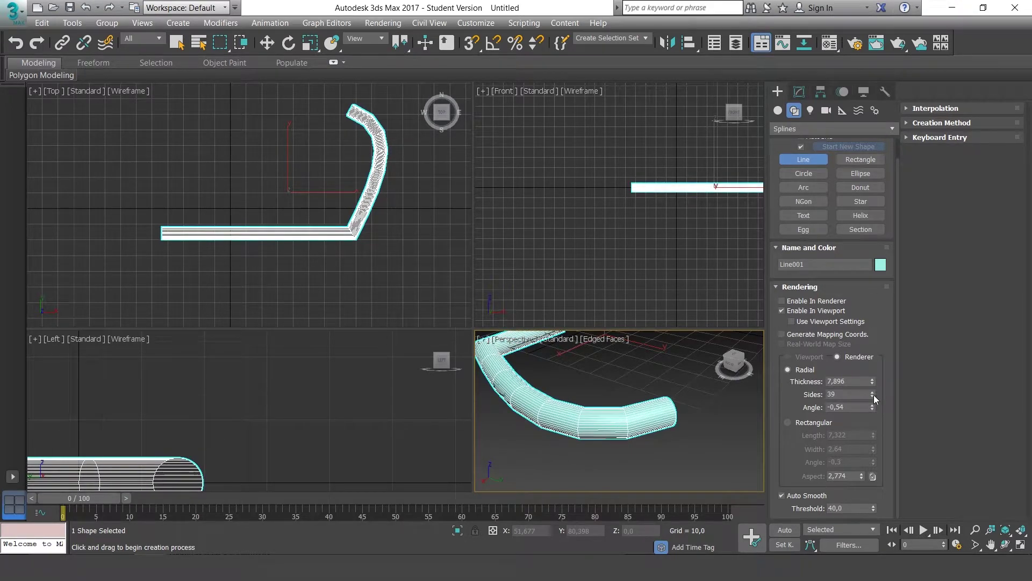
{"action": "mouse_move", "coordinate": [872, 395]}
{"action": "left_mouse_down"}
{"action": "mouse_move", "coordinate": [877, 349]}
{"action": "mouse_move", "coordinate": [875, 414]}
{"action": "left_mouse_up"}
- Return to a Rectangular profile with Length 6,59, giving an Aspect of 2,496
{"action": "left_click", "coordinate": [823, 422]}
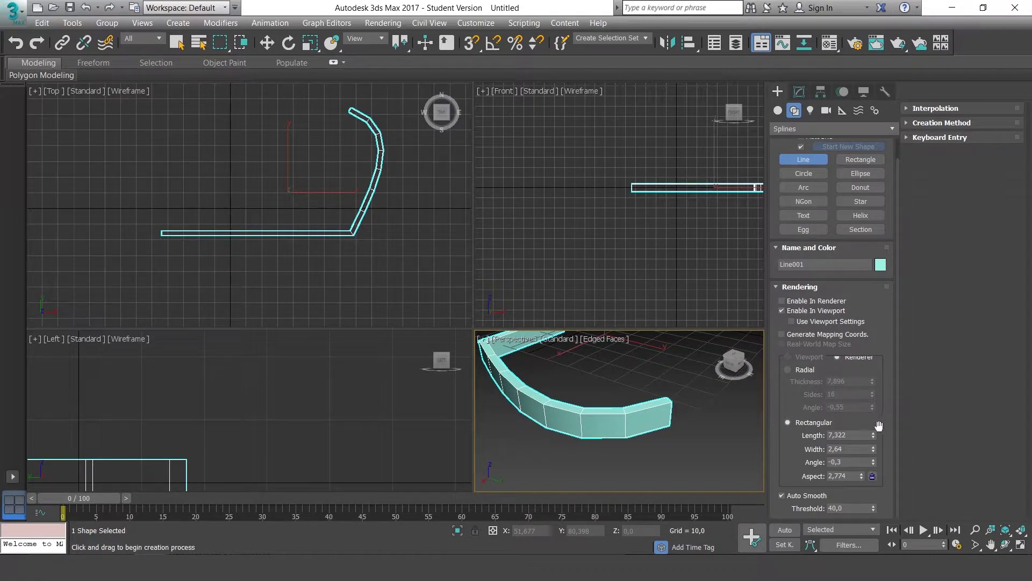
{"action": "mouse_move", "coordinate": [875, 437]}
{"action": "left_mouse_down"}
{"action": "mouse_move", "coordinate": [875, 419]}
{"action": "mouse_move", "coordinate": [877, 453]}
{"action": "left_mouse_up"}
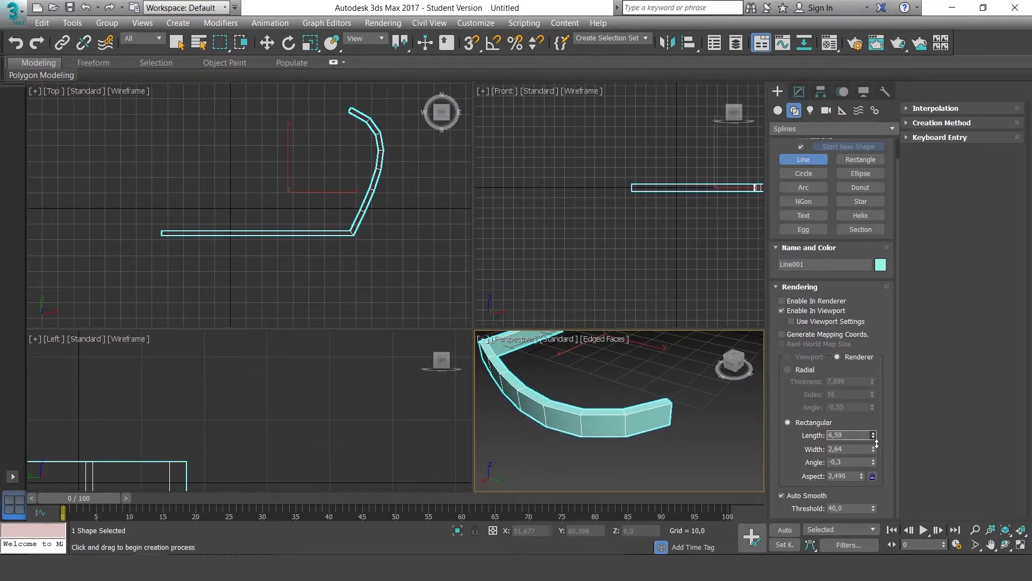
{"action": "scroll", "coordinate": [657, 380], "scroll_direction": "down", "scroll_amount": 3}
{"action": "mouse_move", "coordinate": [655, 397]}
{"action": "middle_mouse_down"}
{"action": "mouse_move", "coordinate": [652, 417]}
{"action": "mouse_move", "coordinate": [640, 400]}
{"action": "mouse_move", "coordinate": [655, 392]}
{"action": "middle_mouse_up"}
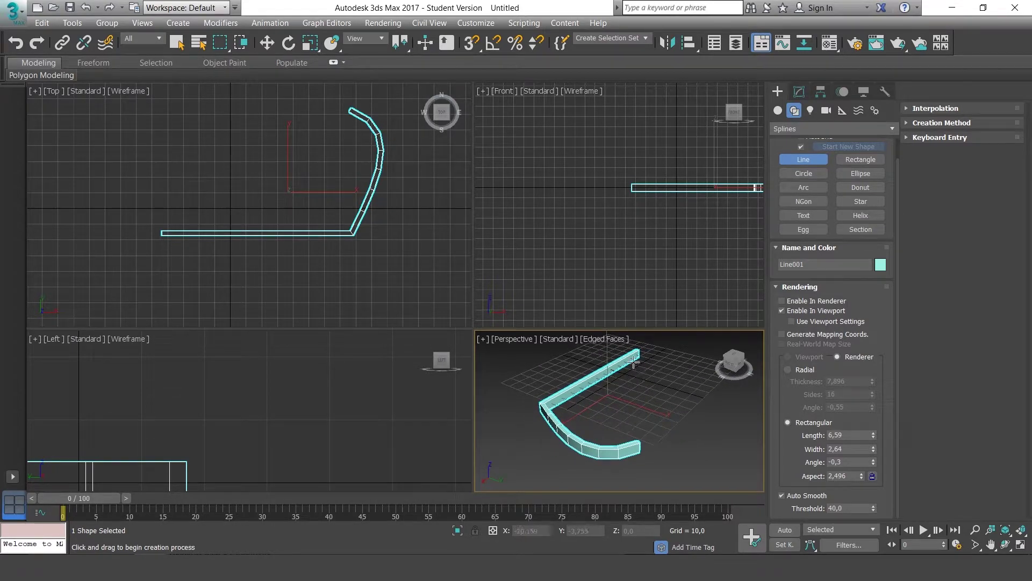
{"action": "mouse_move", "coordinate": [647, 356]}
{"action": "middle_mouse_down"}
{"action": "mouse_move", "coordinate": [652, 369]}
{"action": "mouse_move", "coordinate": [643, 371]}
{"action": "middle_mouse_up"}
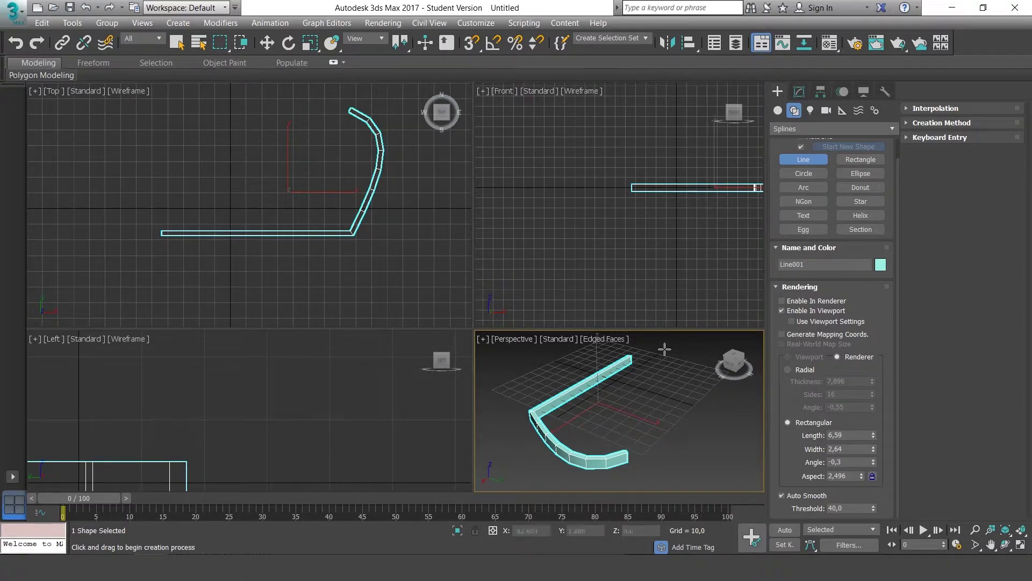
- Collapse the Rendering rollout and show Line001's settings in the Modify panel
{"action": "left_click", "coordinate": [806, 286]}
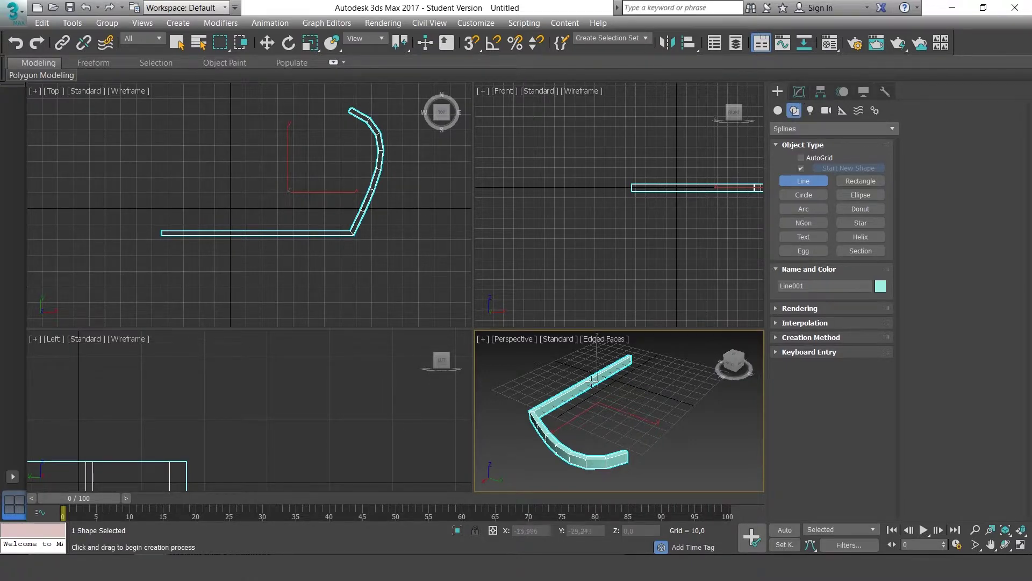
{"action": "left_click", "coordinate": [798, 92]}
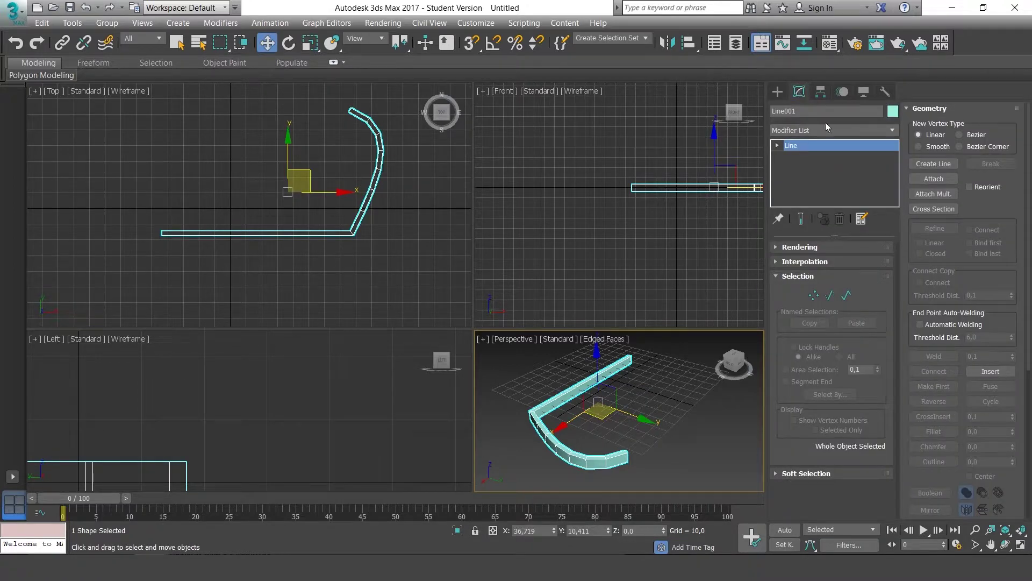
{"action": "left_click", "coordinate": [790, 275]}
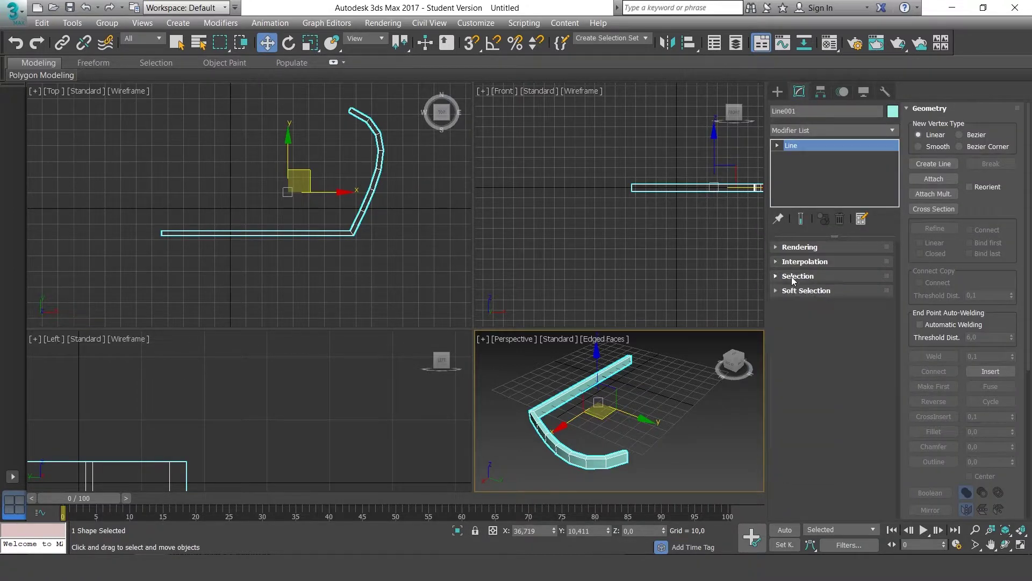
{"action": "left_click", "coordinate": [797, 276]}
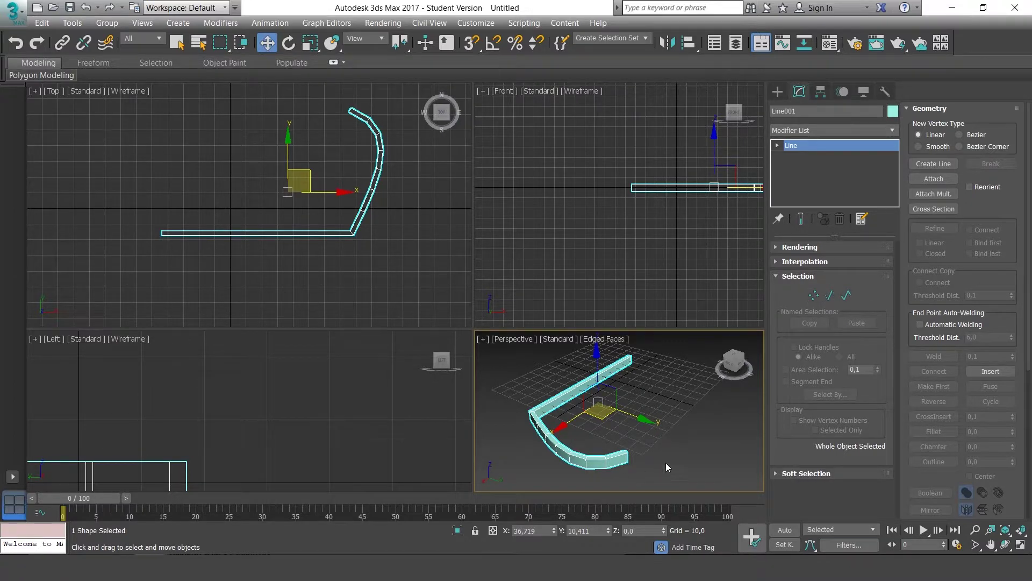
- Uncheck Enable In Viewport in Line001's Rendering rollout, then collapse the rollout
{"action": "left_click", "coordinate": [804, 247]}
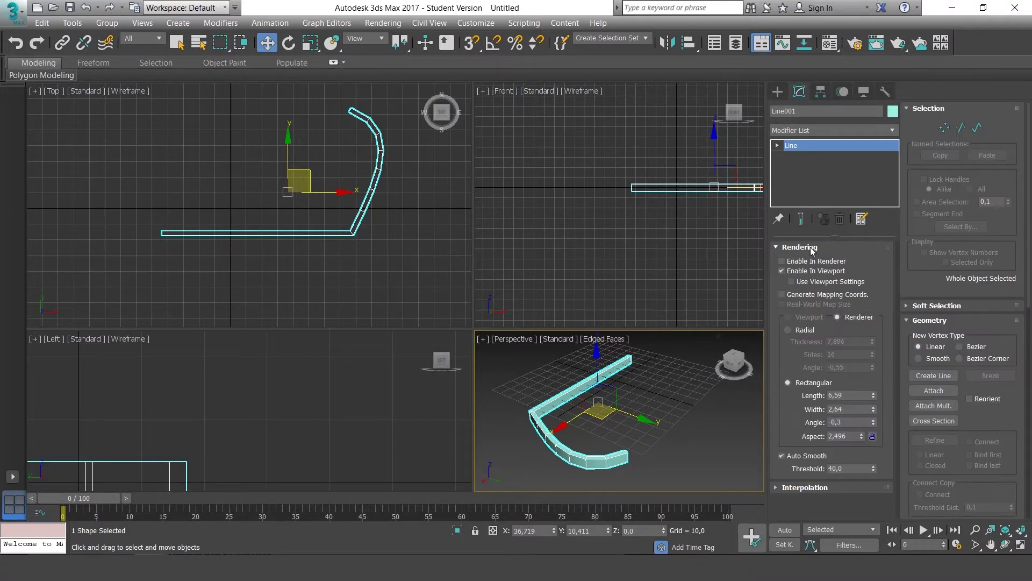
{"action": "left_click", "coordinate": [782, 270]}
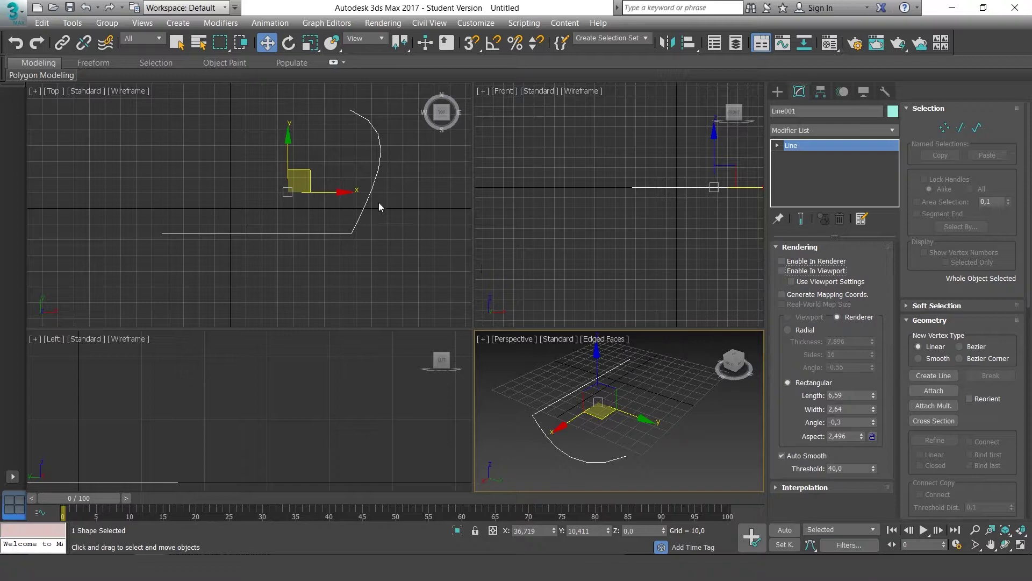
{"action": "left_click", "coordinate": [801, 249]}
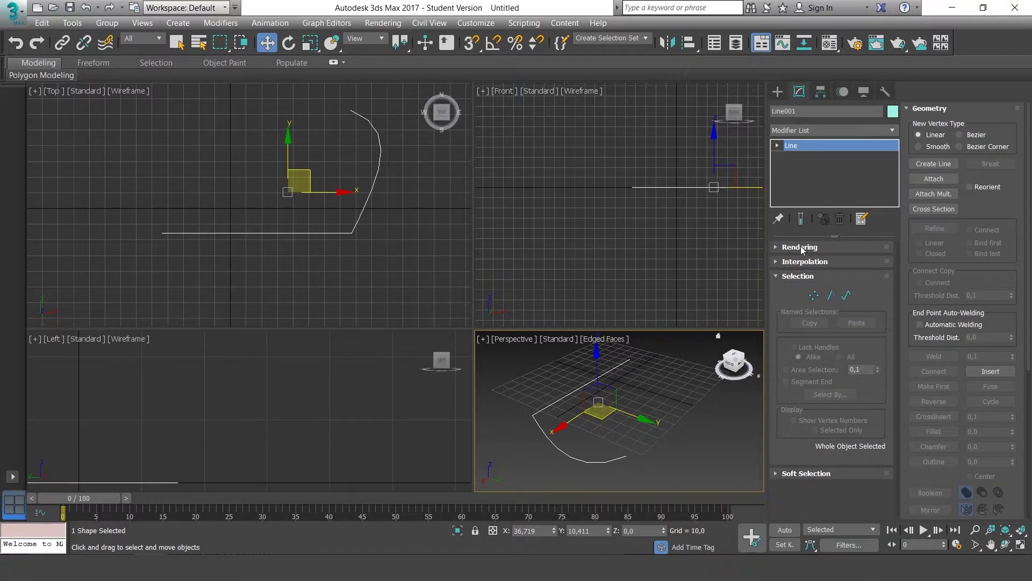
- At Vertex level, select the end, corner and start vertices and reshape the curve's tangent
{"action": "left_click", "coordinate": [814, 295]}
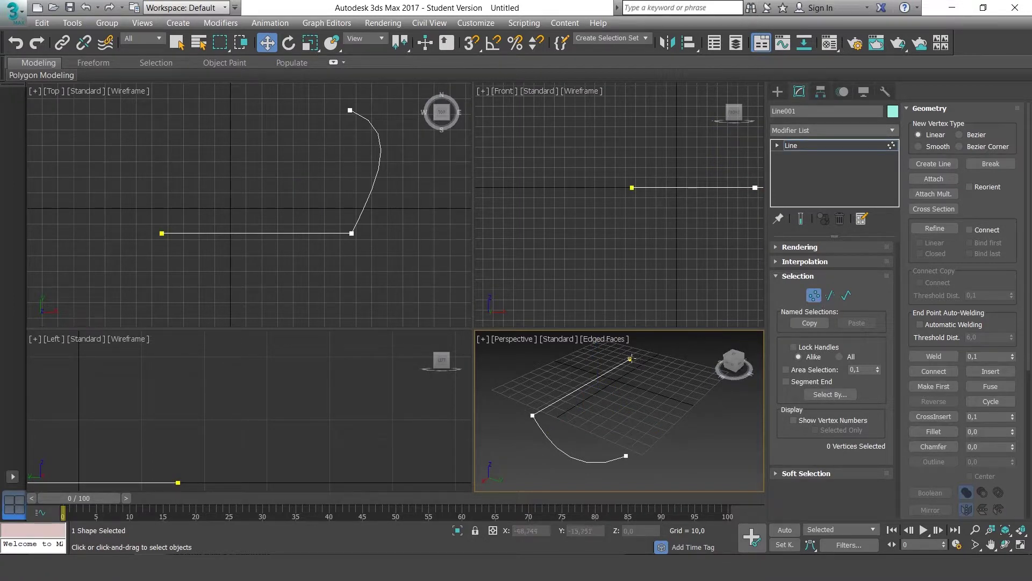
{"action": "left_click", "coordinate": [625, 456]}
{"action": "left_click", "coordinate": [532, 415]}
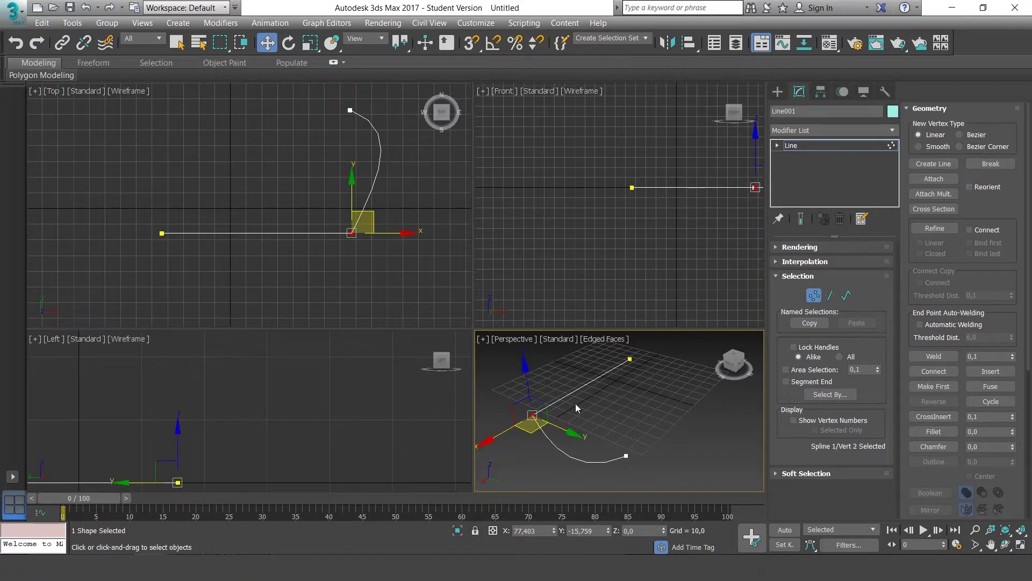
{"action": "left_click", "coordinate": [629, 359]}
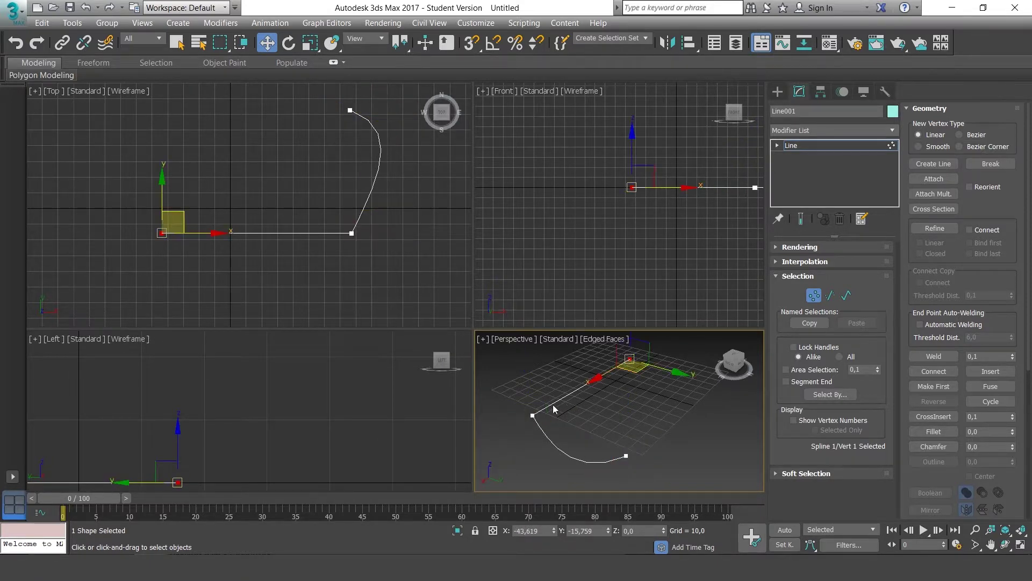
{"action": "left_click", "coordinate": [532, 415]}
{"action": "left_click", "coordinate": [626, 456]}
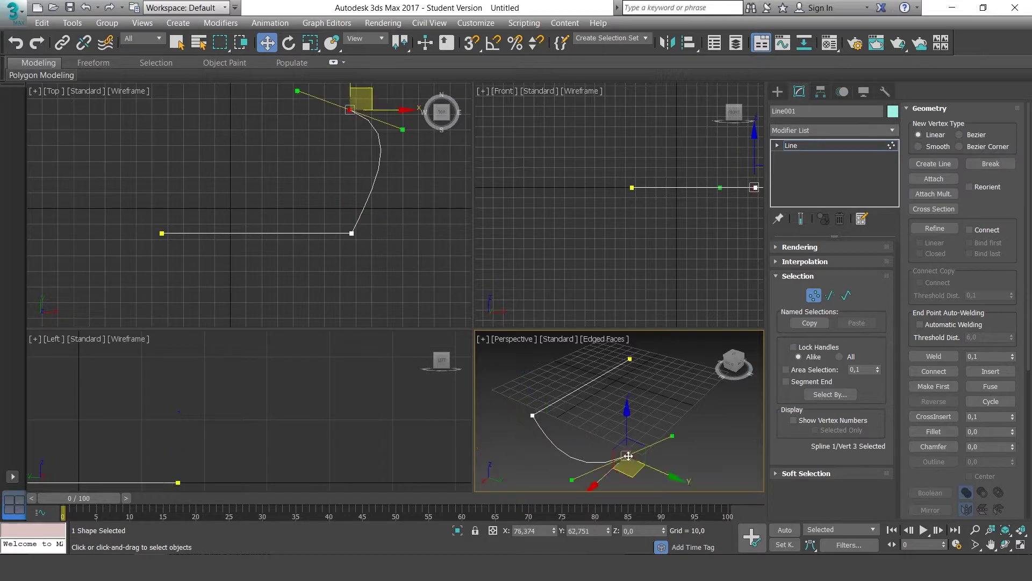
{"action": "left_click_drag", "start_coordinate": [571, 479], "coordinate": [578, 463]}
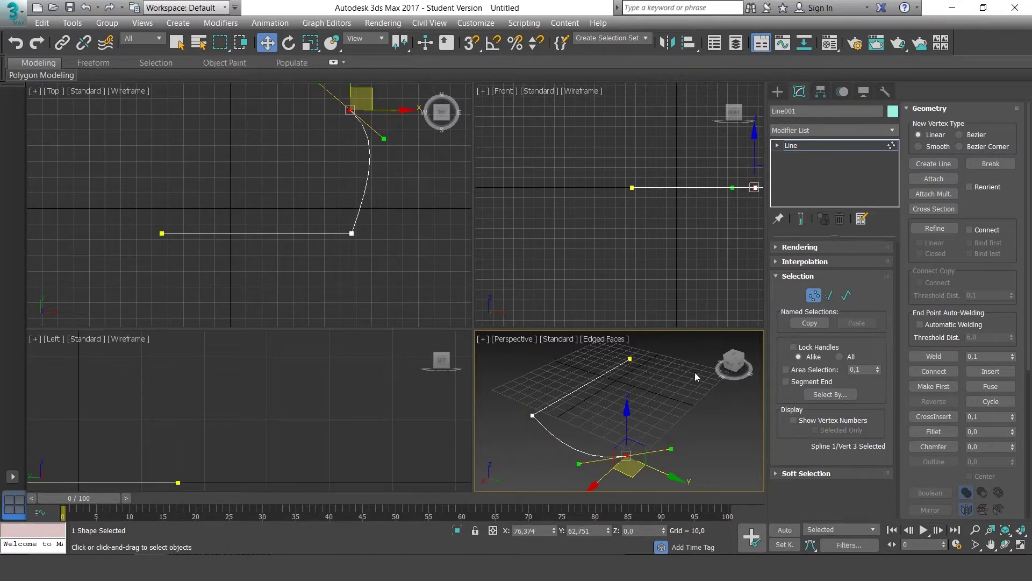
- At Segment level, select the curved segment, then the straight segment
{"action": "left_click", "coordinate": [829, 296]}
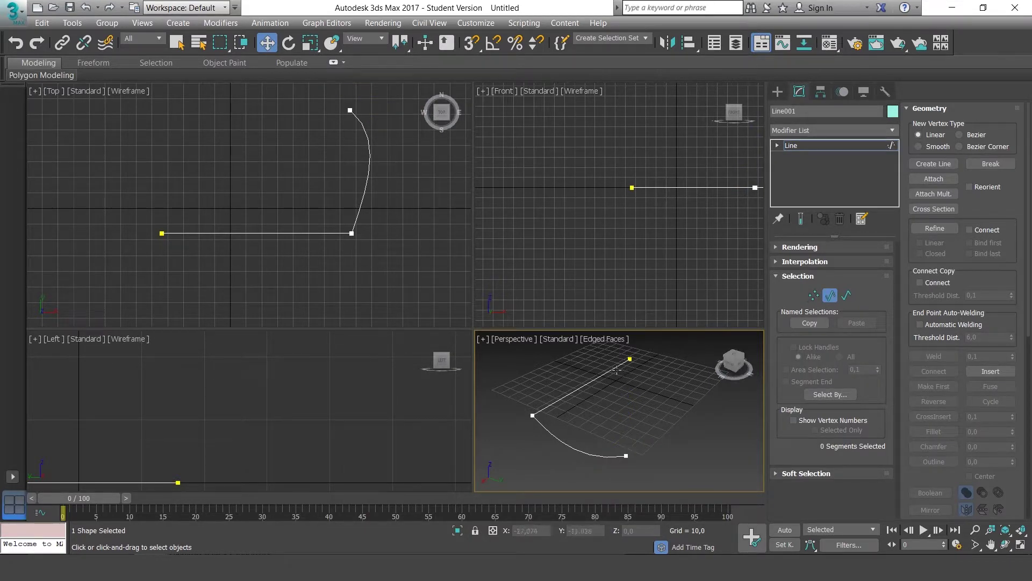
{"action": "left_click", "coordinate": [555, 439]}
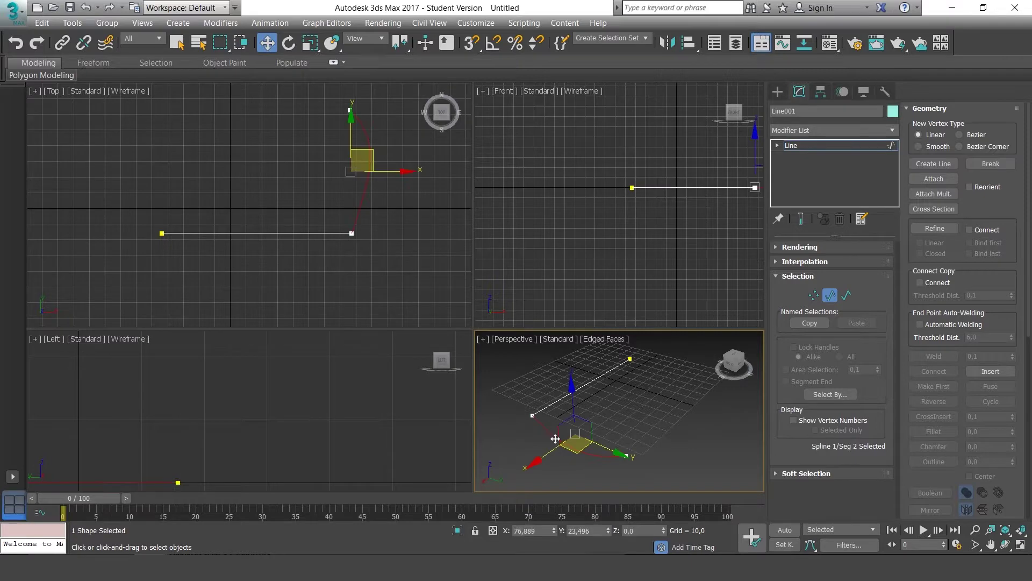
{"action": "left_click", "coordinate": [561, 401]}
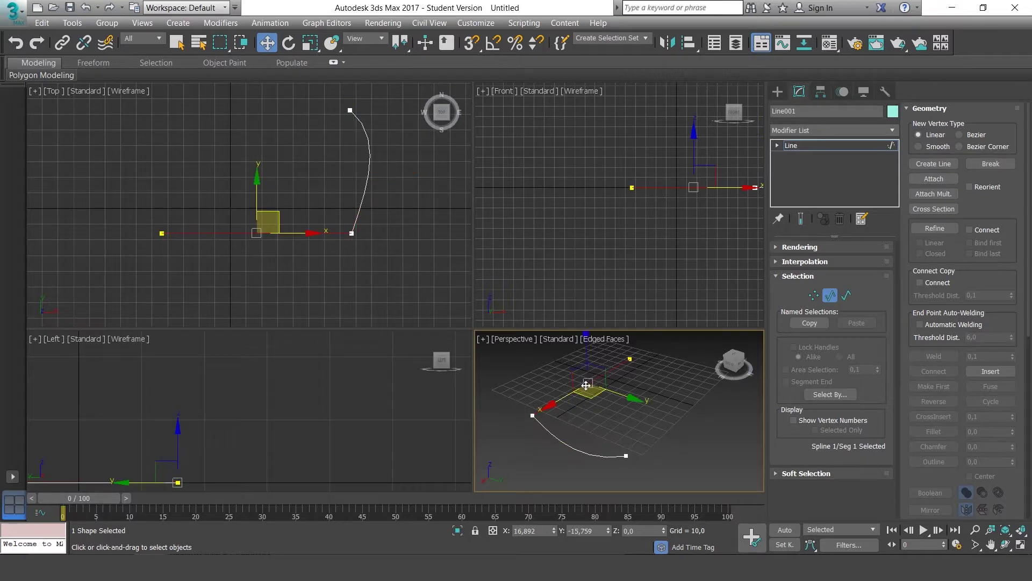
- At Spline level, select and deselect the whole spline, then collapse the Geometry rollout
{"action": "left_click", "coordinate": [847, 296]}
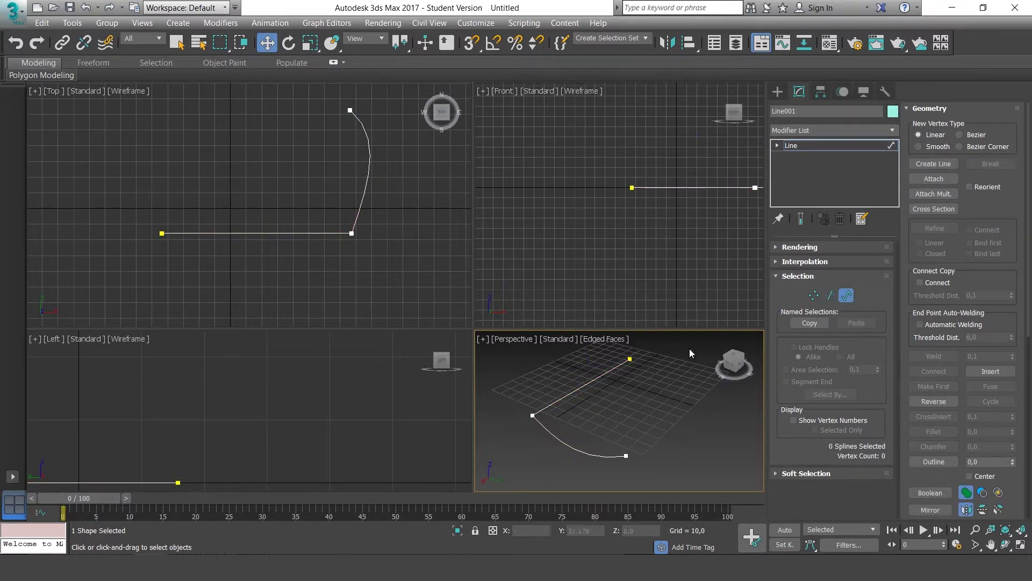
{"action": "left_click", "coordinate": [617, 367]}
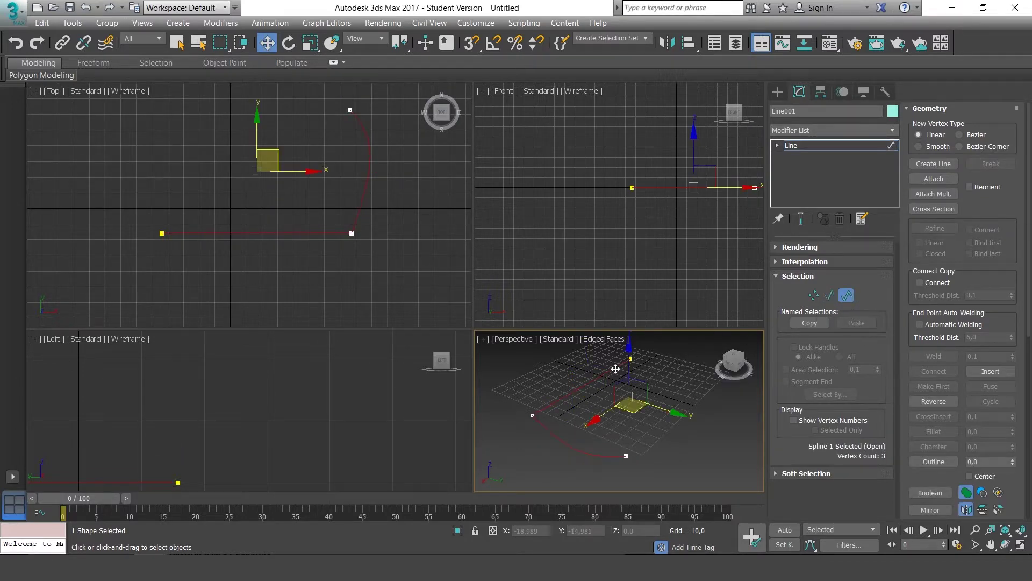
{"action": "left_click", "coordinate": [587, 385]}
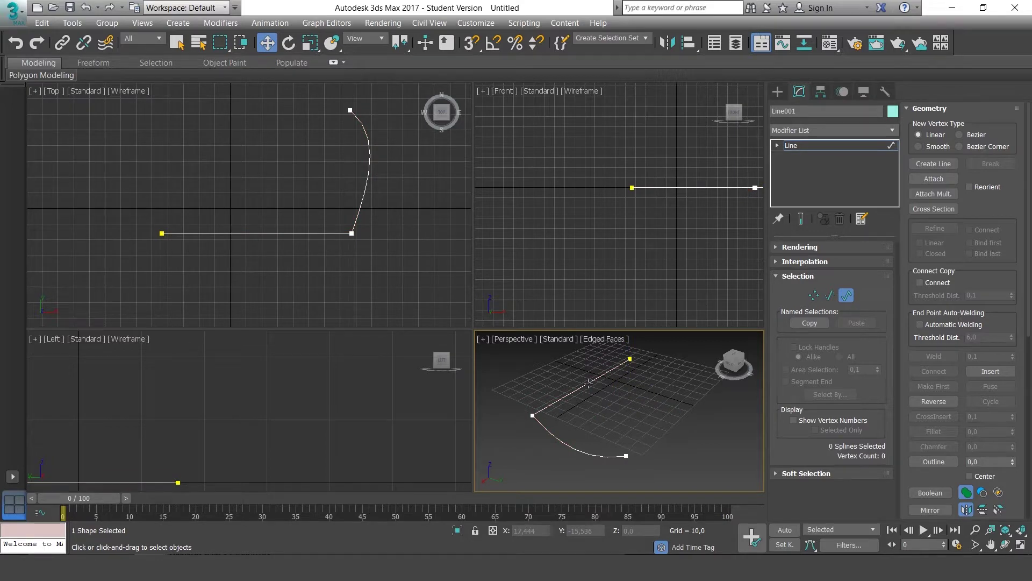
{"action": "left_click", "coordinate": [588, 384]}
{"action": "left_click", "coordinate": [597, 393]}
{"action": "left_click", "coordinate": [920, 111]}
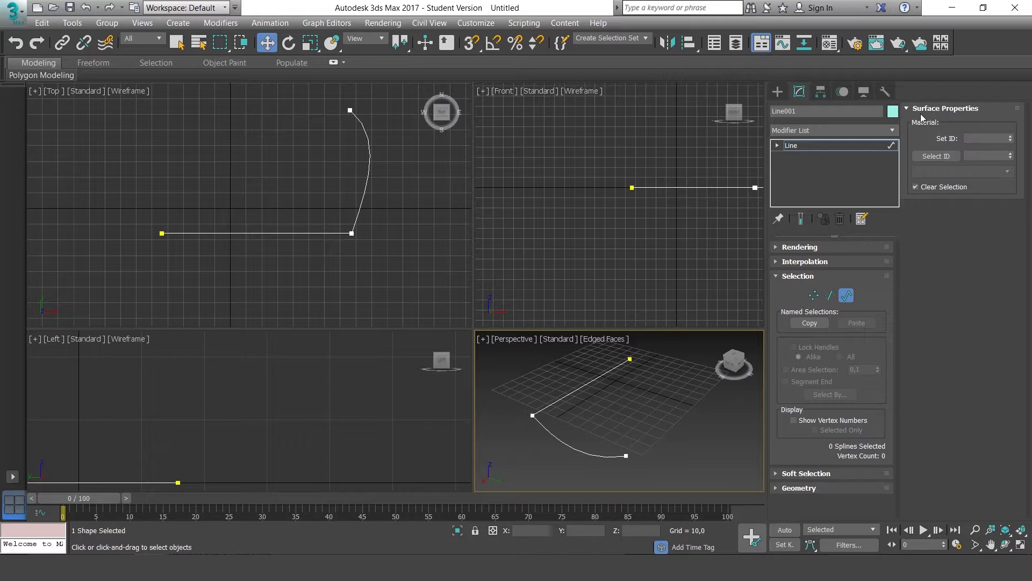
- Expand the Geometry rollout and cycle through Vertex, Segment and back to Spline levels
{"action": "left_click", "coordinate": [796, 488]}
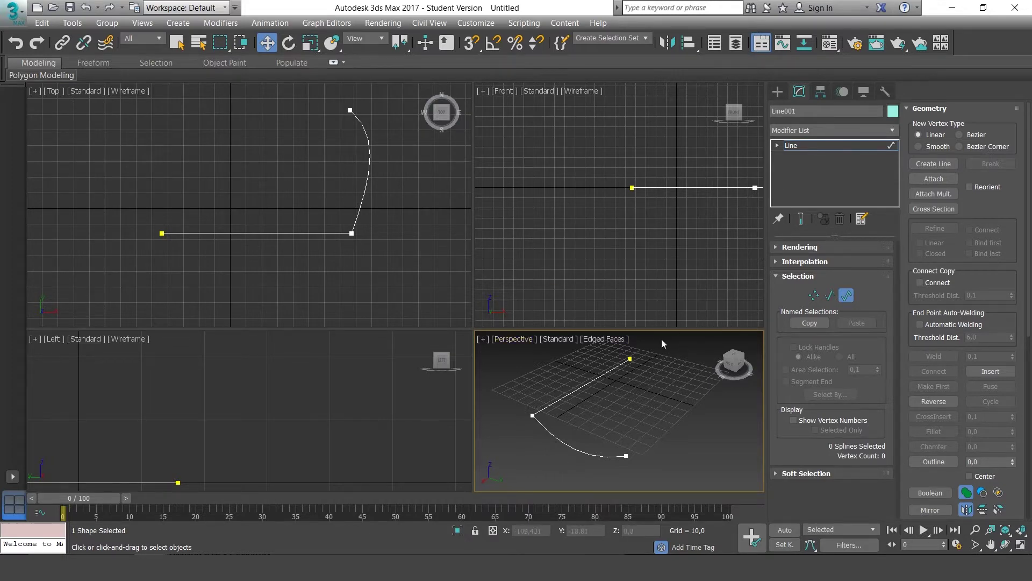
{"action": "left_click", "coordinate": [815, 297]}
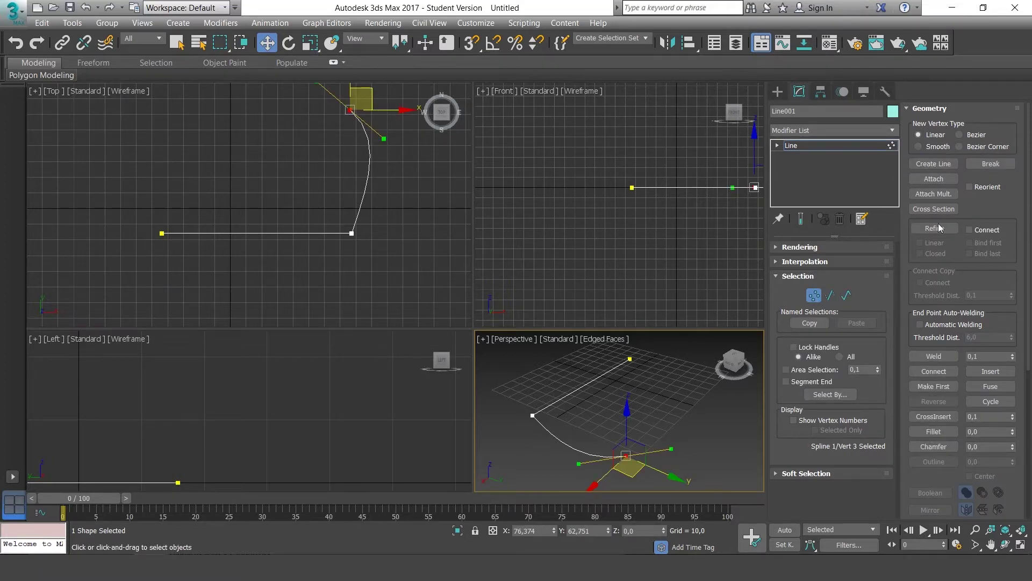
{"action": "left_click", "coordinate": [831, 296]}
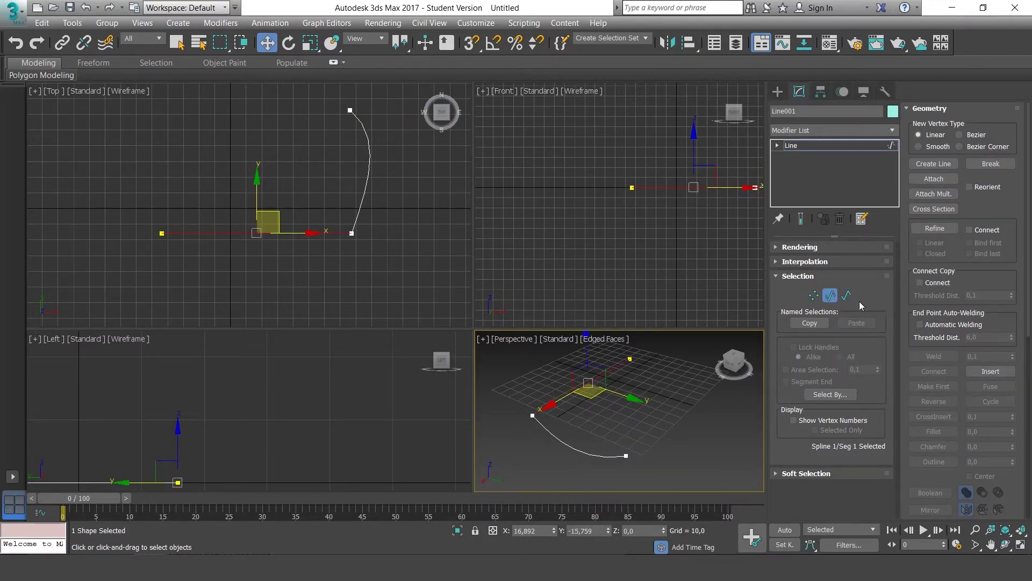
{"action": "left_click", "coordinate": [846, 295]}
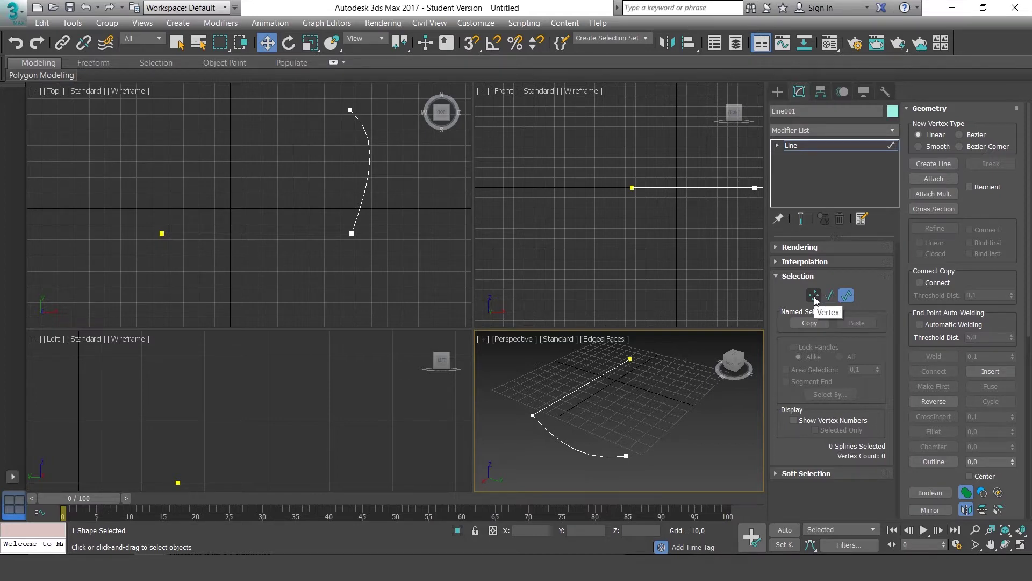
- Reselect Line001, switch to Vertex level and select the corner vertex where the curve begins
{"action": "left_click", "coordinate": [709, 442]}
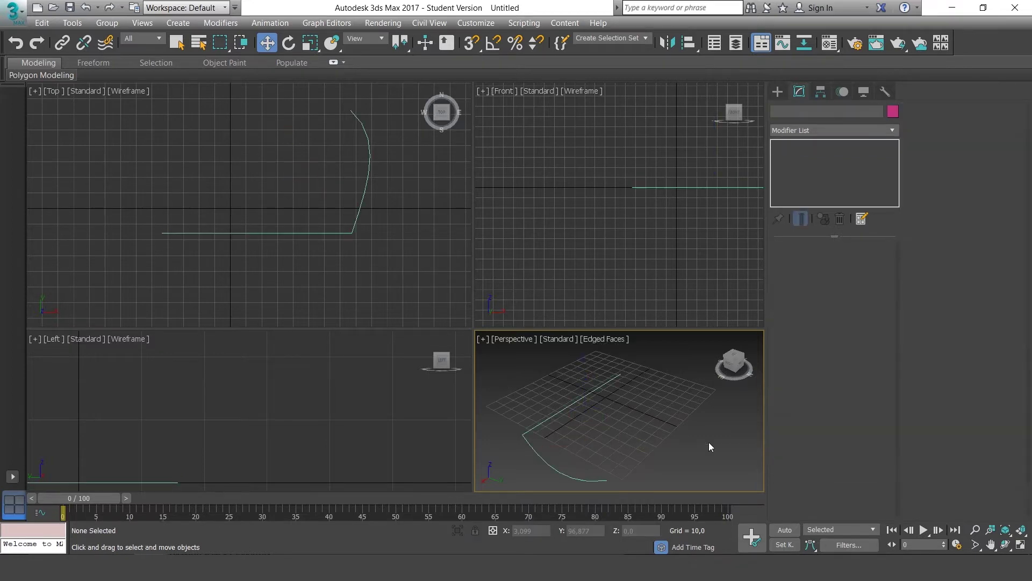
{"action": "left_click", "coordinate": [590, 389]}
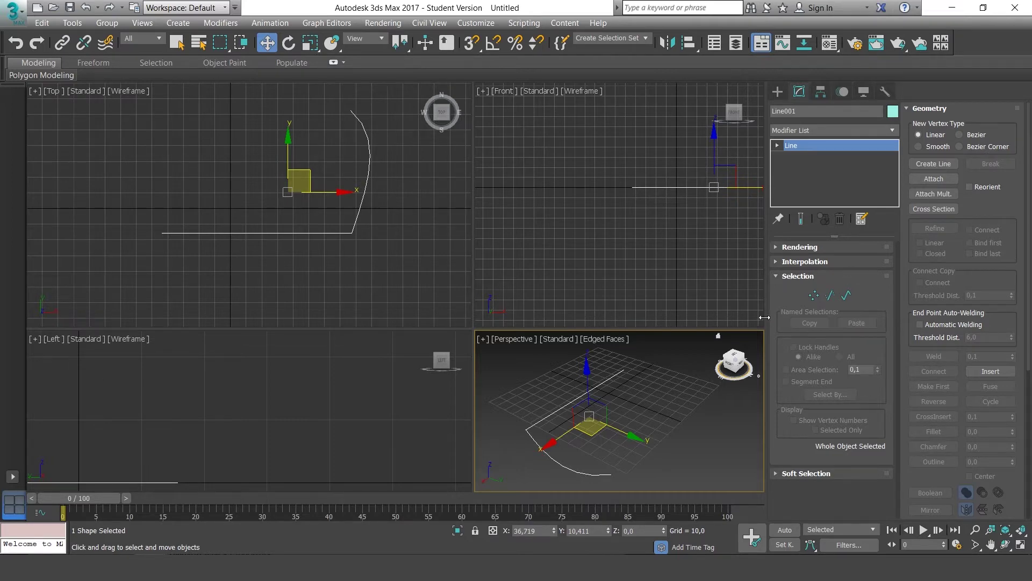
{"action": "left_click", "coordinate": [813, 295]}
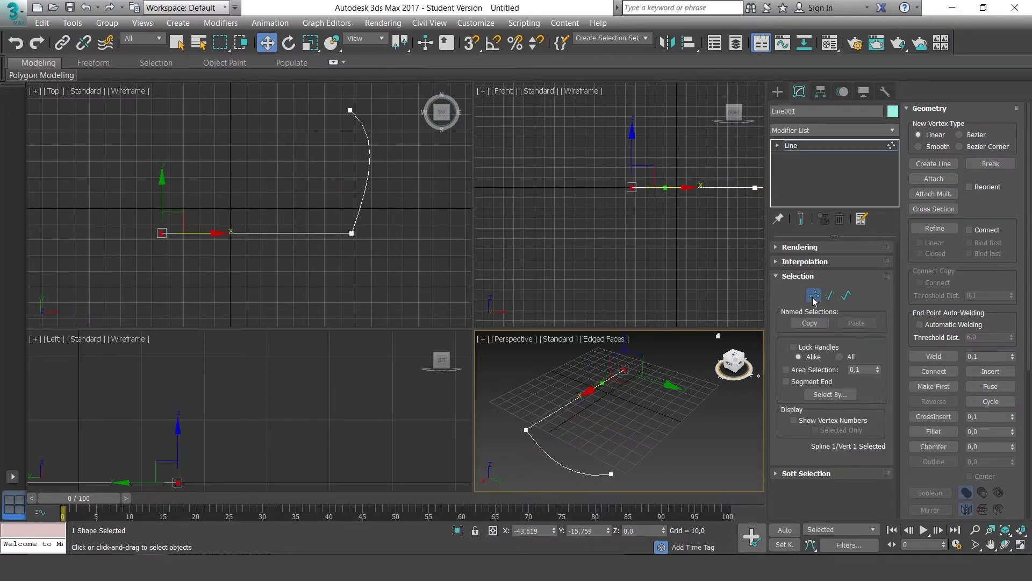
{"action": "left_click_drag", "start_coordinate": [611, 352], "coordinate": [692, 395]}
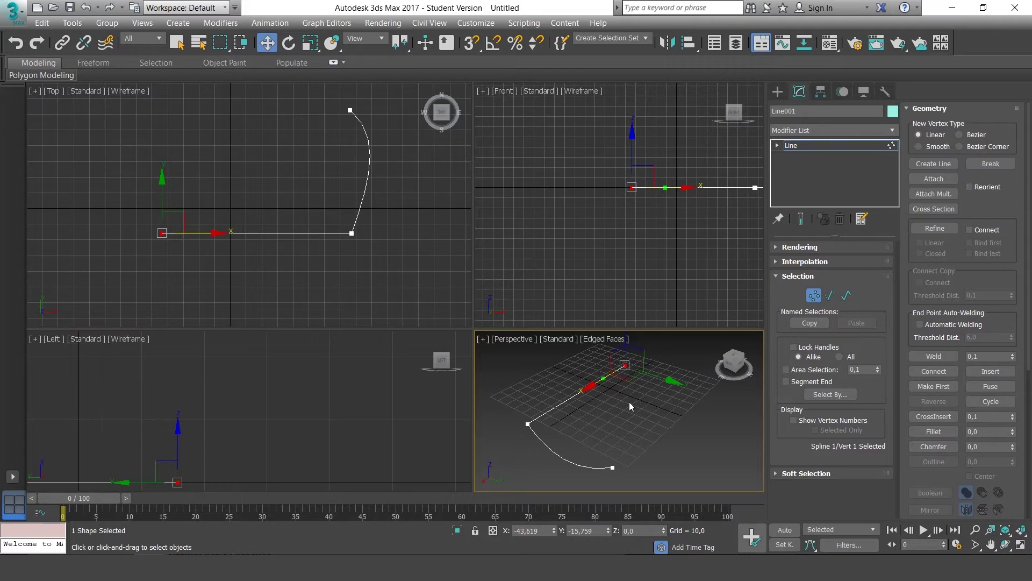
{"action": "left_click", "coordinate": [528, 425]}
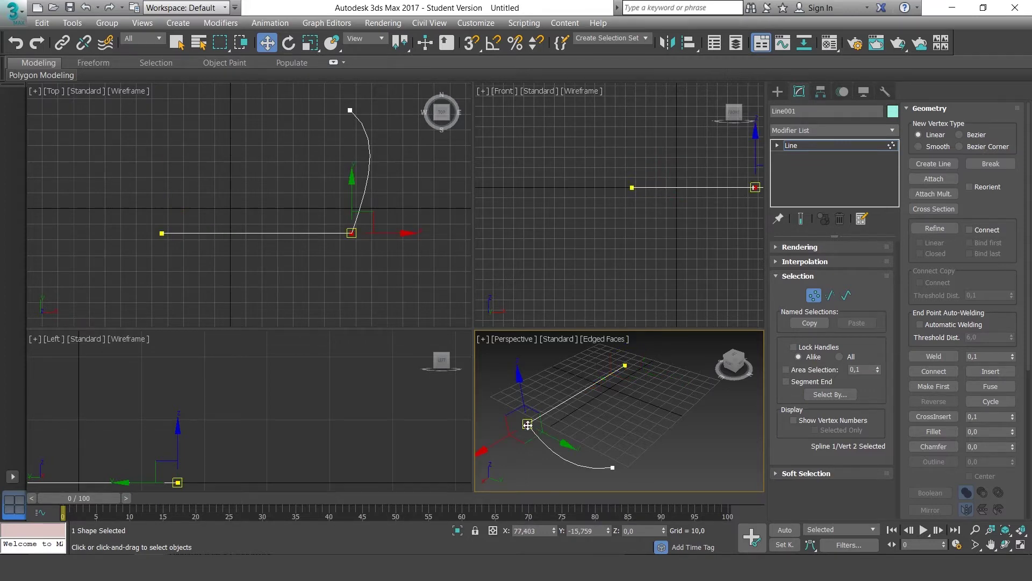
- Confirm in the quad menu that the middle vertex is set to Corner
{"action": "right_click", "coordinate": [527, 425]}
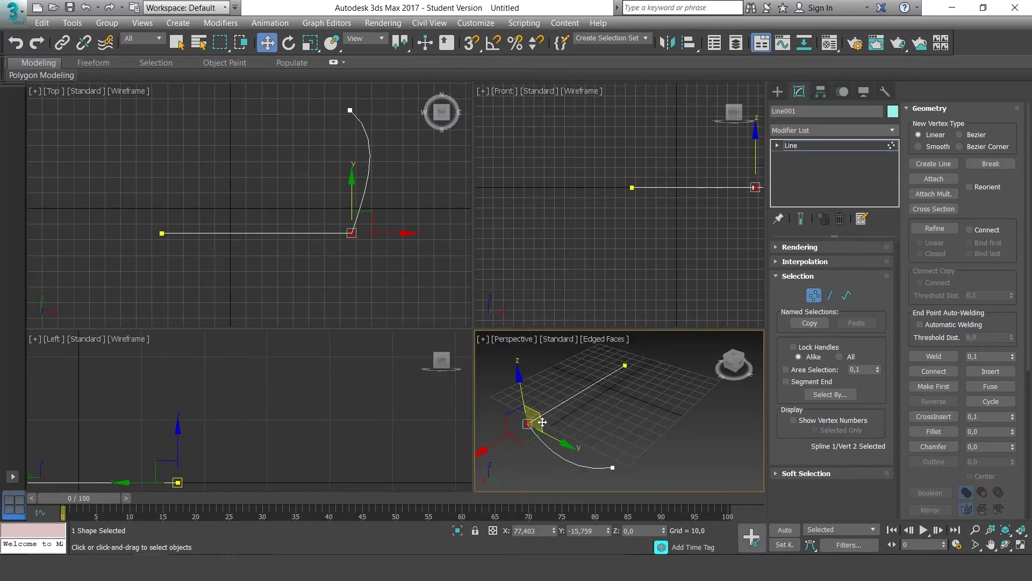
{"action": "middle_click_drag", "start_coordinate": [542, 422], "coordinate": [554, 410]}
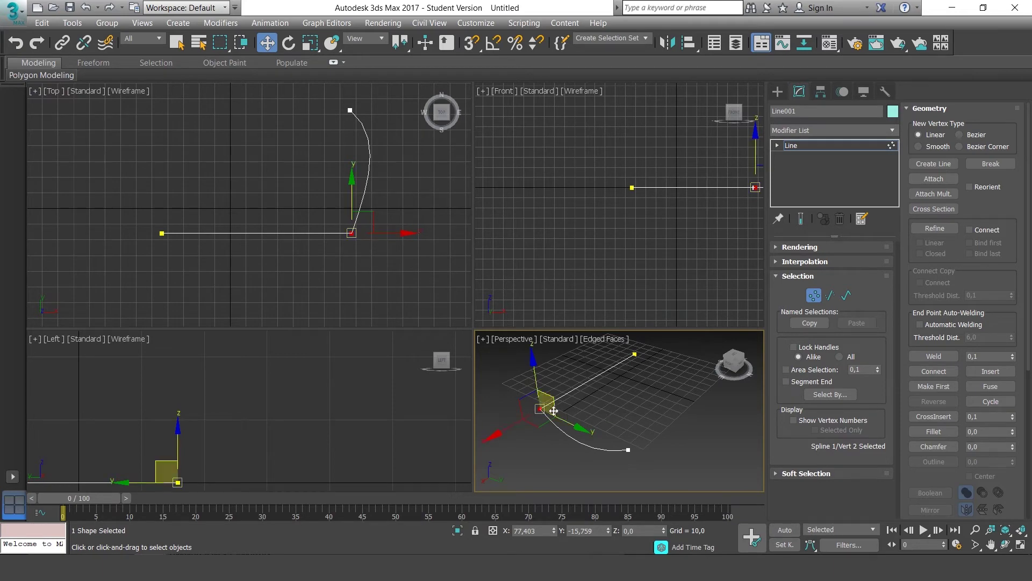
{"action": "right_click", "coordinate": [539, 407]}
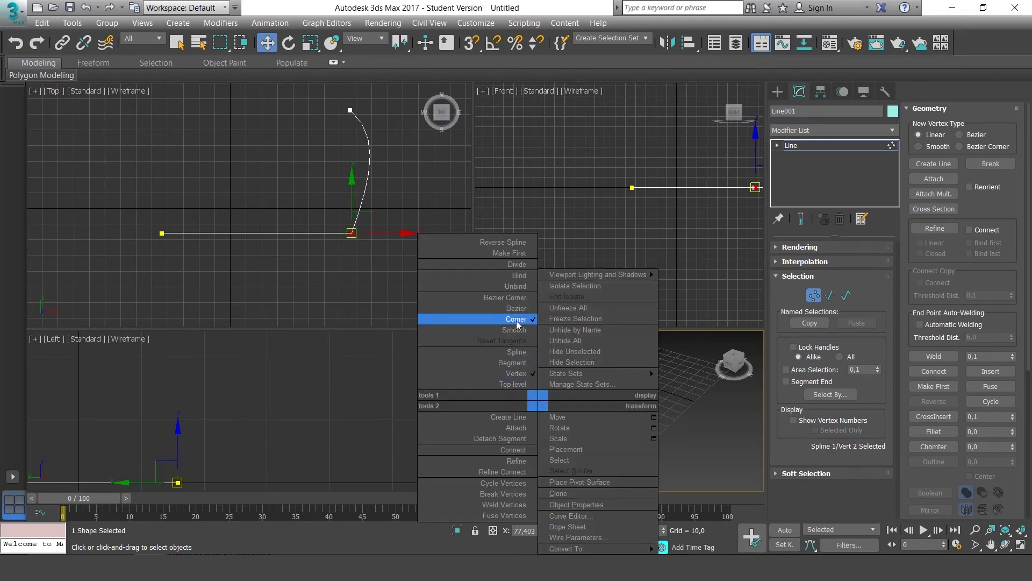
{"action": "left_click", "coordinate": [679, 380]}
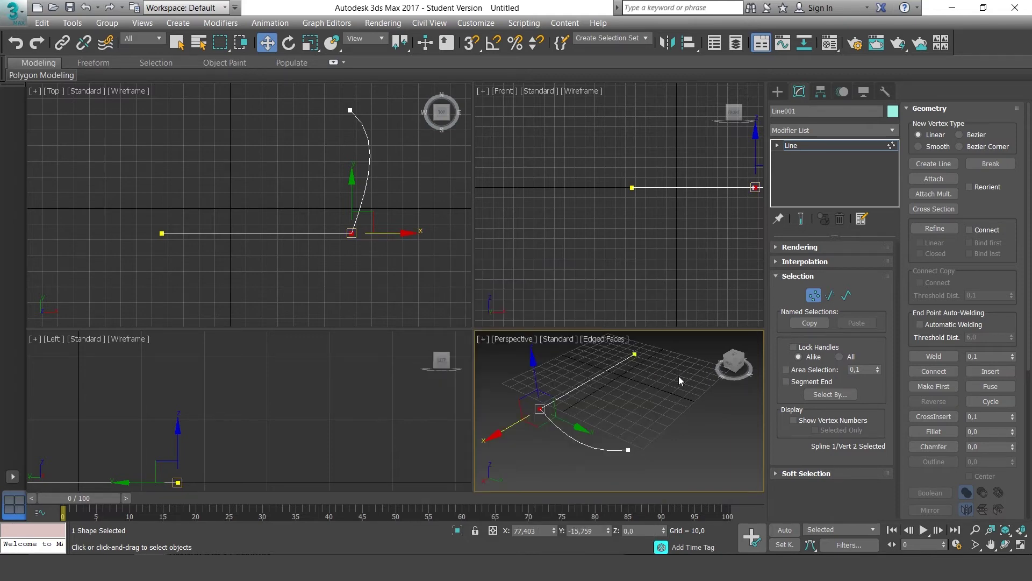
- Select the curve's end vertex and confirm its type is Bezier
{"action": "left_click", "coordinate": [628, 449]}
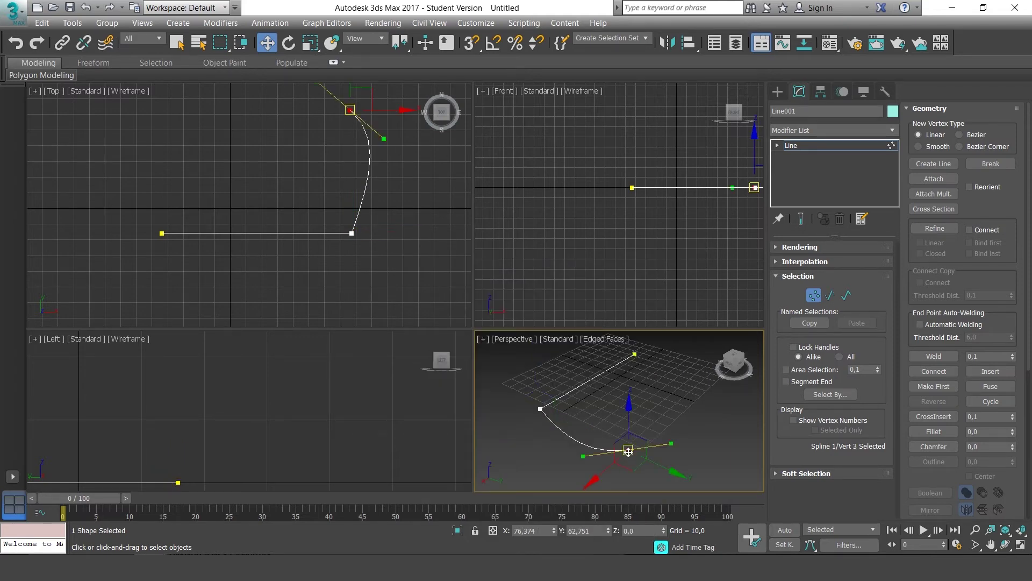
{"action": "right_click", "coordinate": [628, 451]}
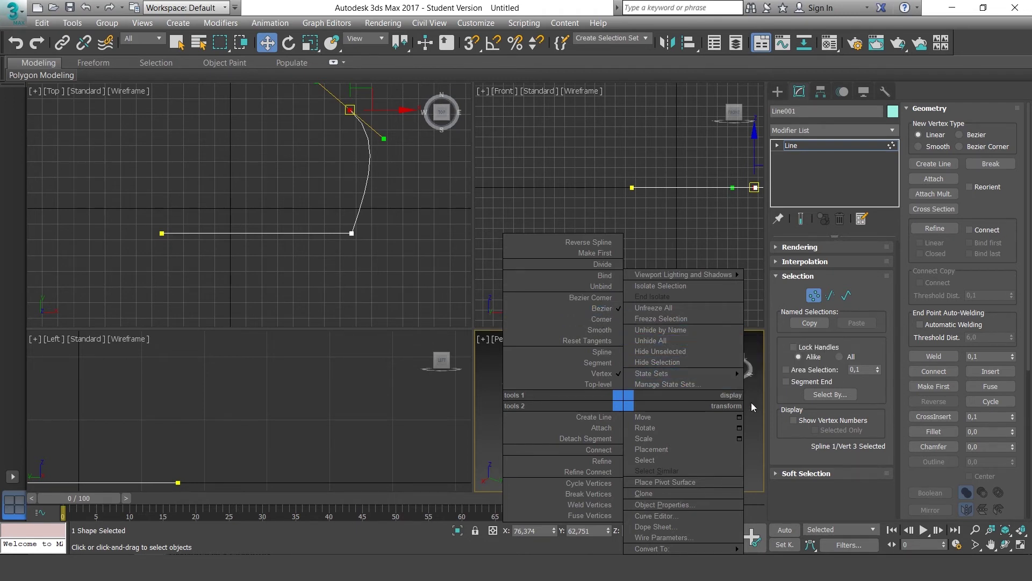
{"action": "left_click", "coordinate": [757, 424]}
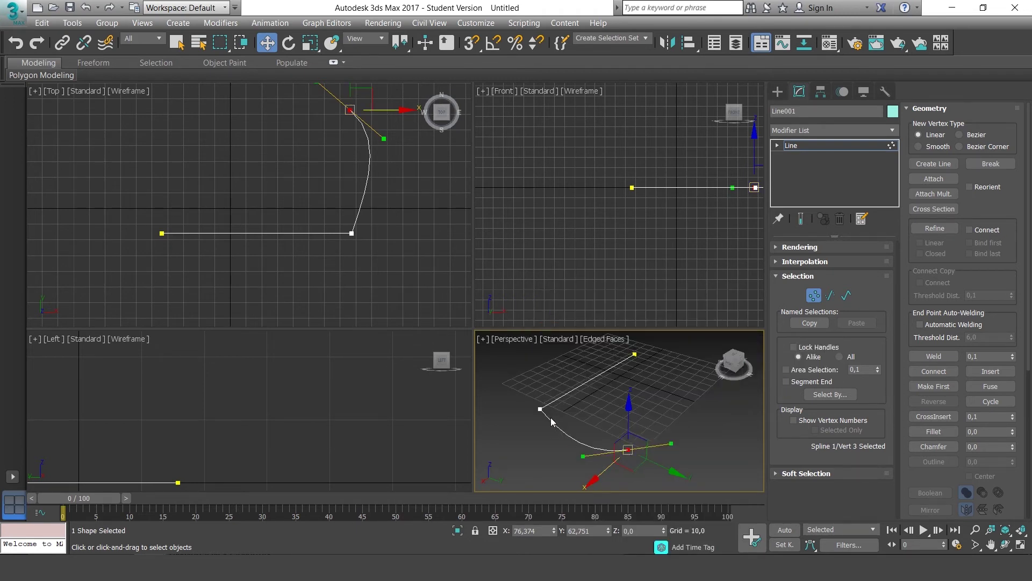
- Drag the end vertex's green Bezier handle to bulge the curve further outward
{"action": "left_click_drag", "start_coordinate": [672, 443], "coordinate": [667, 421]}
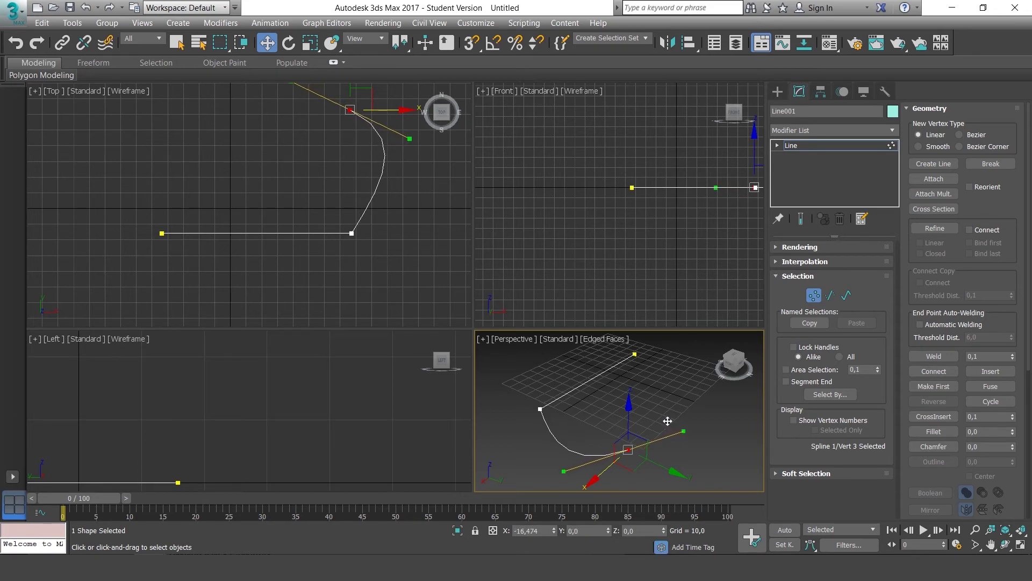
{"action": "left_click", "coordinate": [541, 409]}
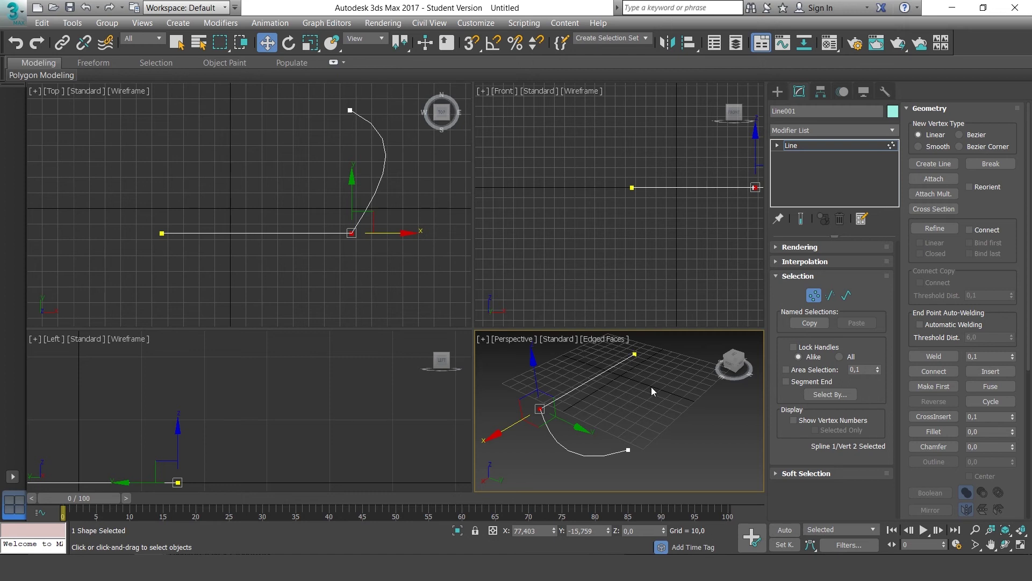
{"action": "middle_click_drag", "start_coordinate": [653, 389], "coordinate": [726, 398]}
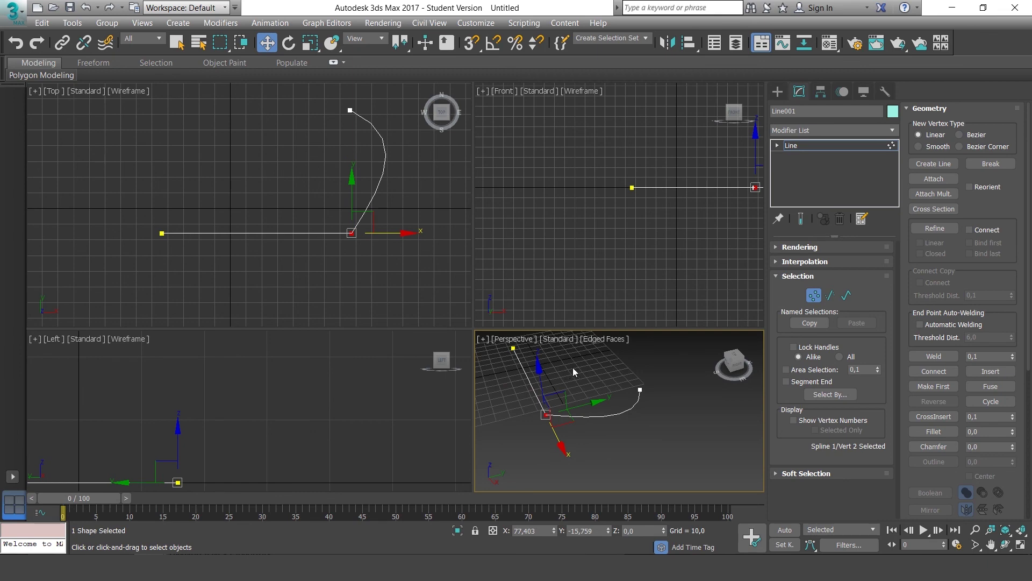